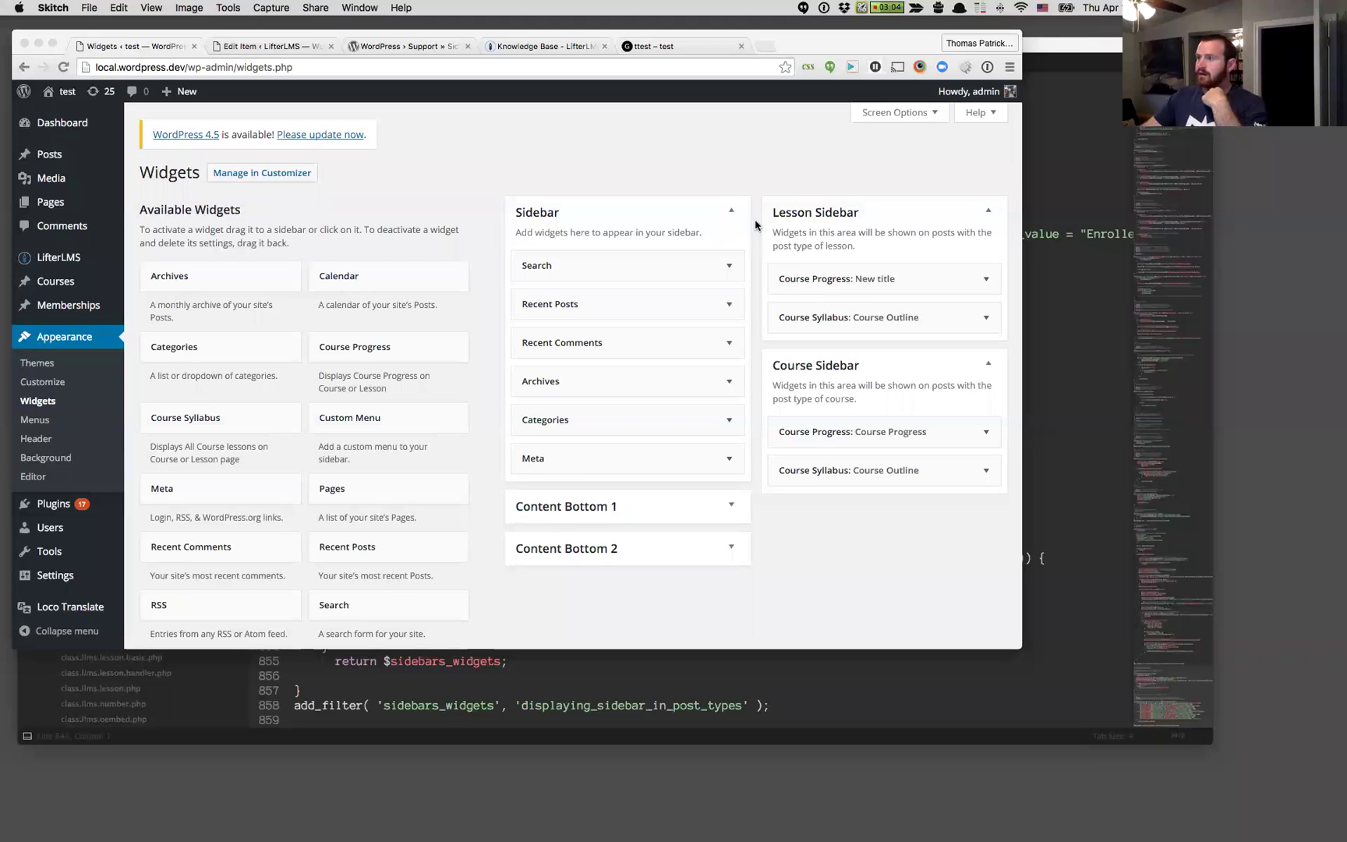
- Bring Chrome forward, then expand and collapse the Content Bottom 1 sidebar on the Widgets page
{"action": "left_click", "coordinate": [742, 189]}
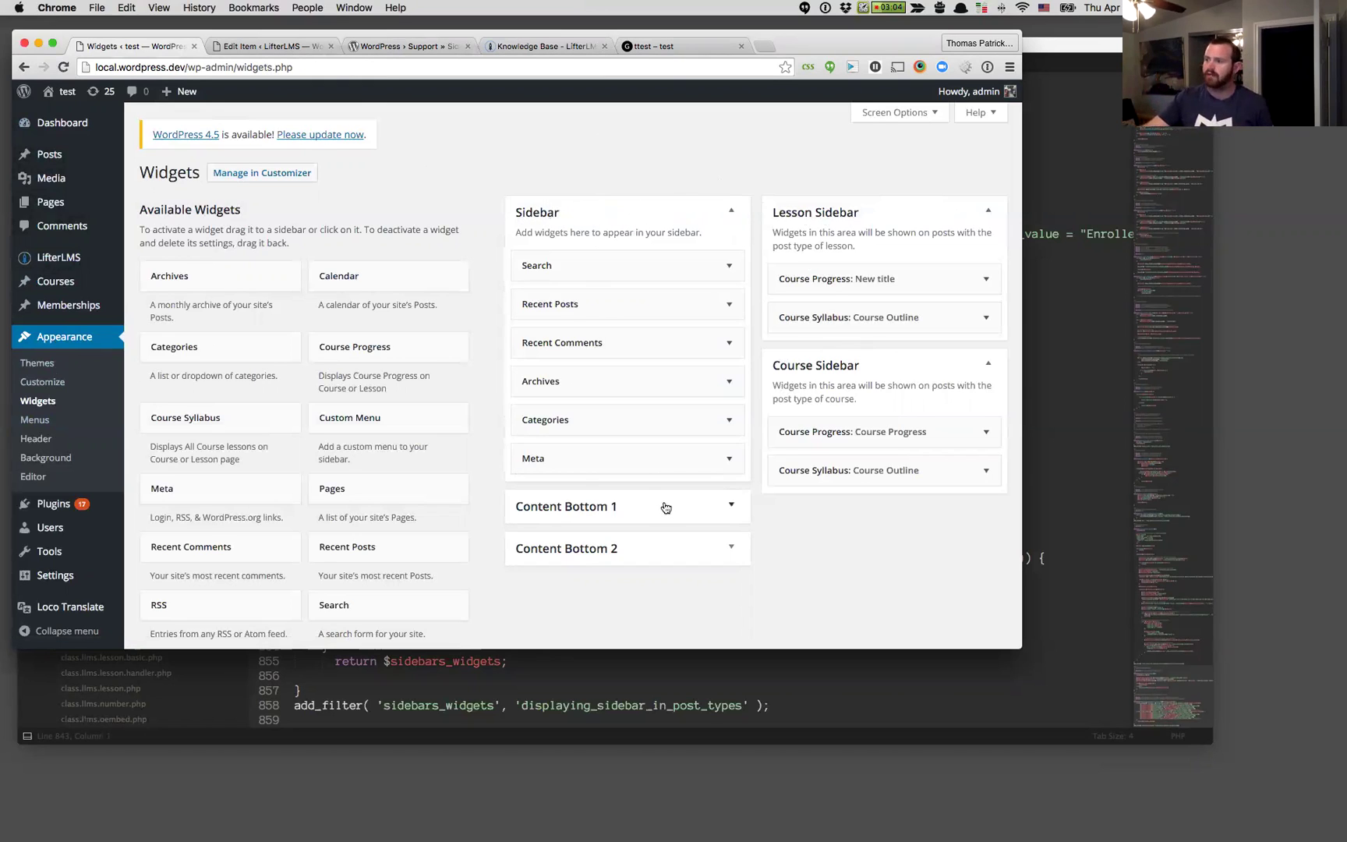
{"action": "left_click", "coordinate": [641, 502]}
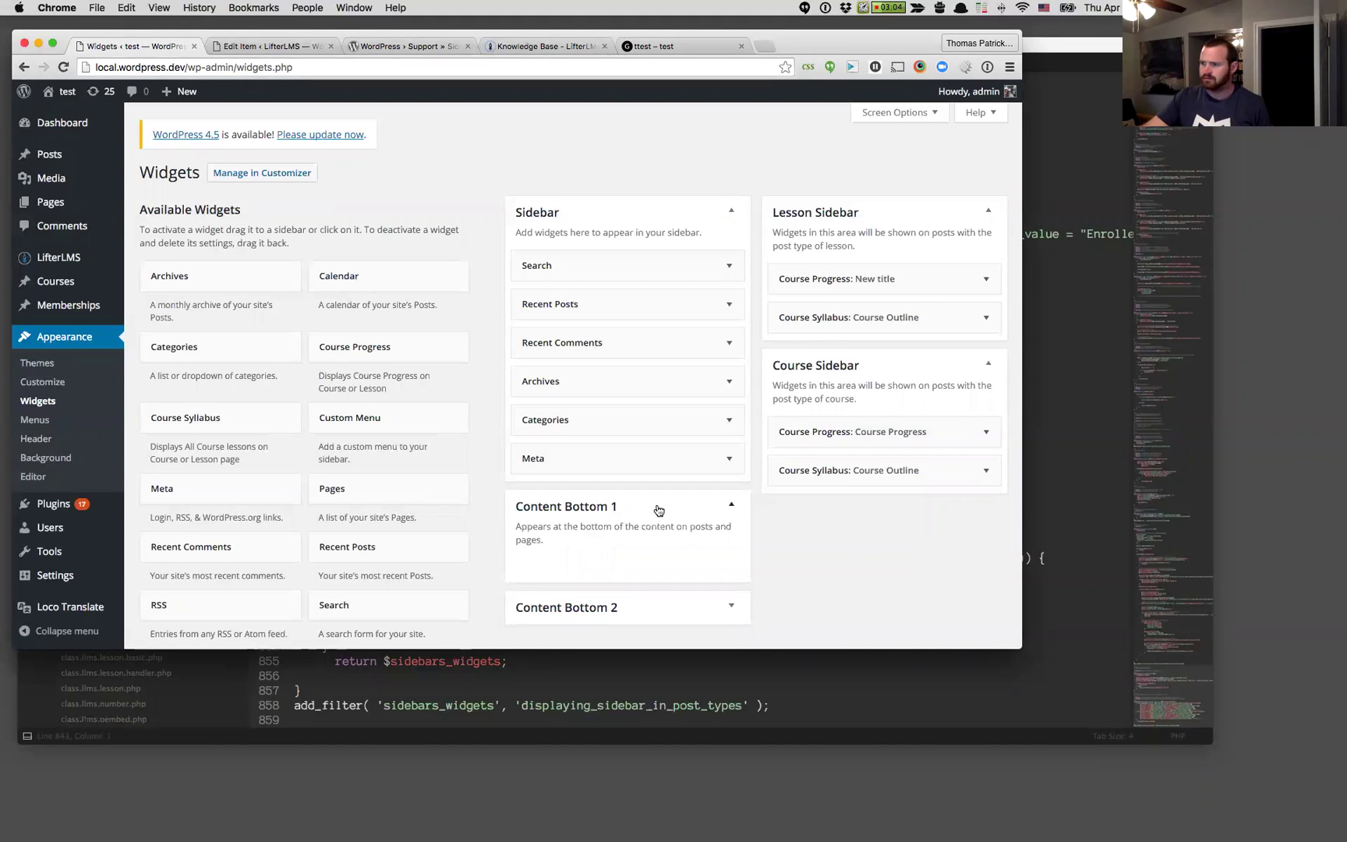
{"action": "left_click", "coordinate": [627, 502]}
{"action": "right_click", "coordinate": [650, 208]}
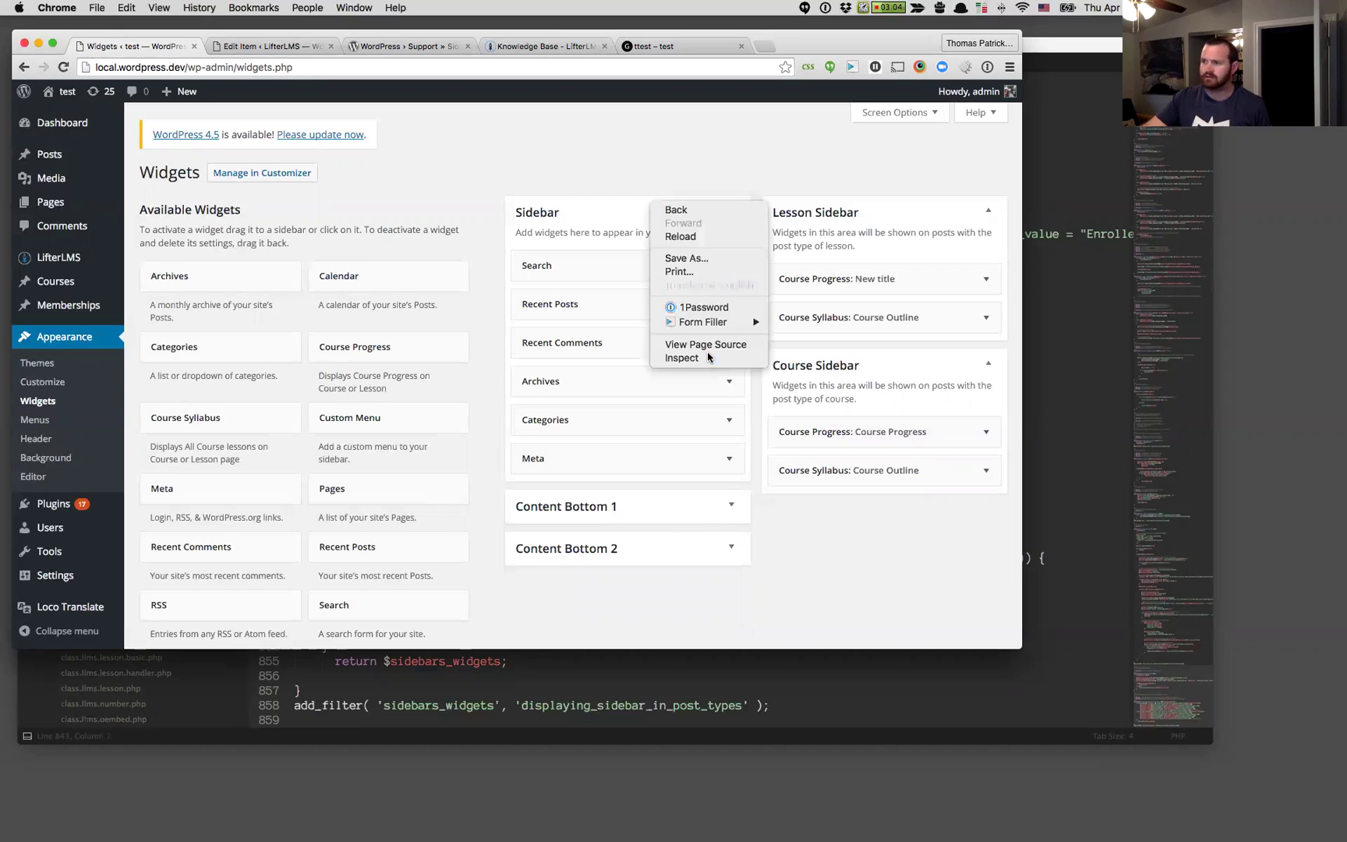
{"action": "left_click", "coordinate": [704, 357]}
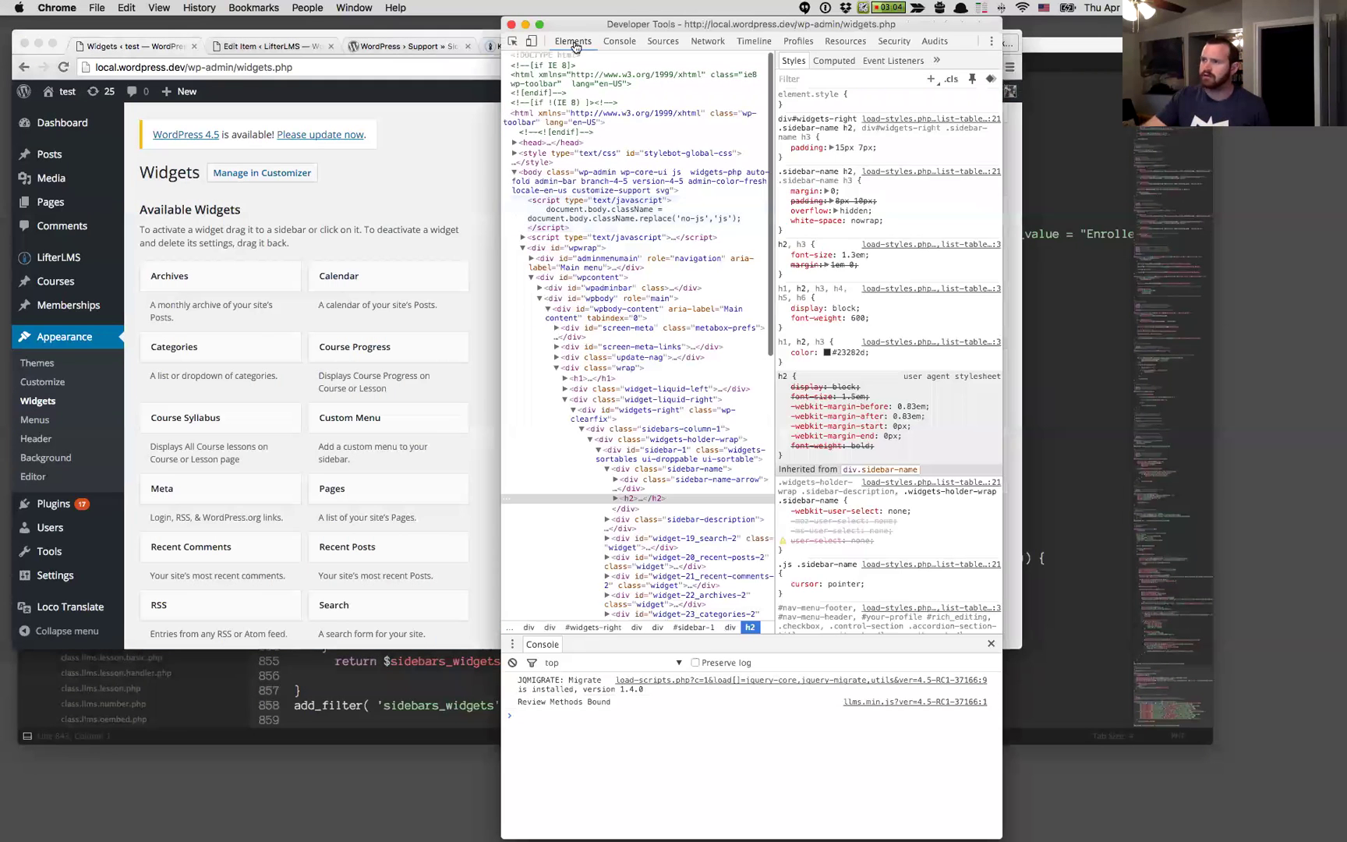
{"action": "left_click", "coordinate": [511, 24]}
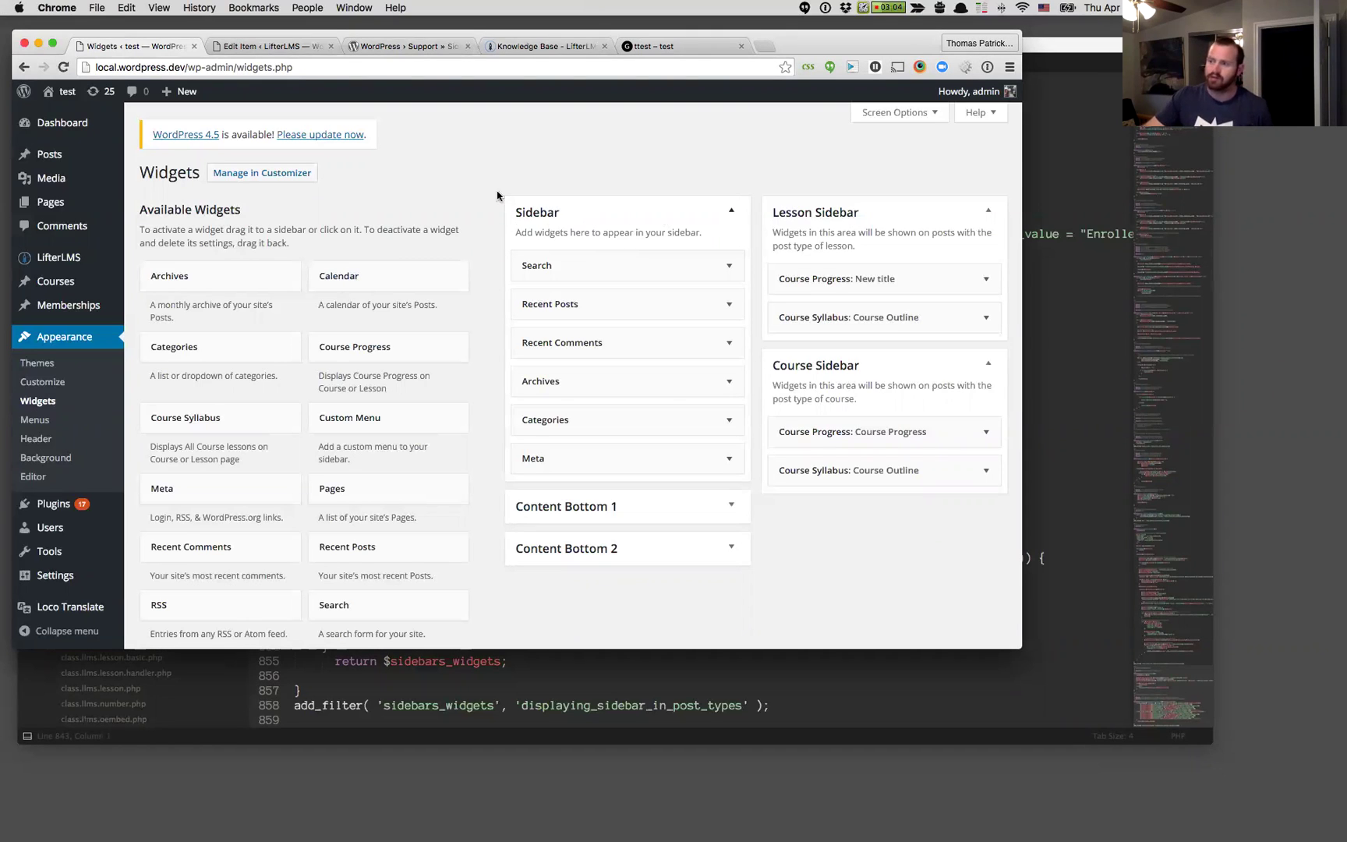
{"action": "right_click", "coordinate": [575, 215]}
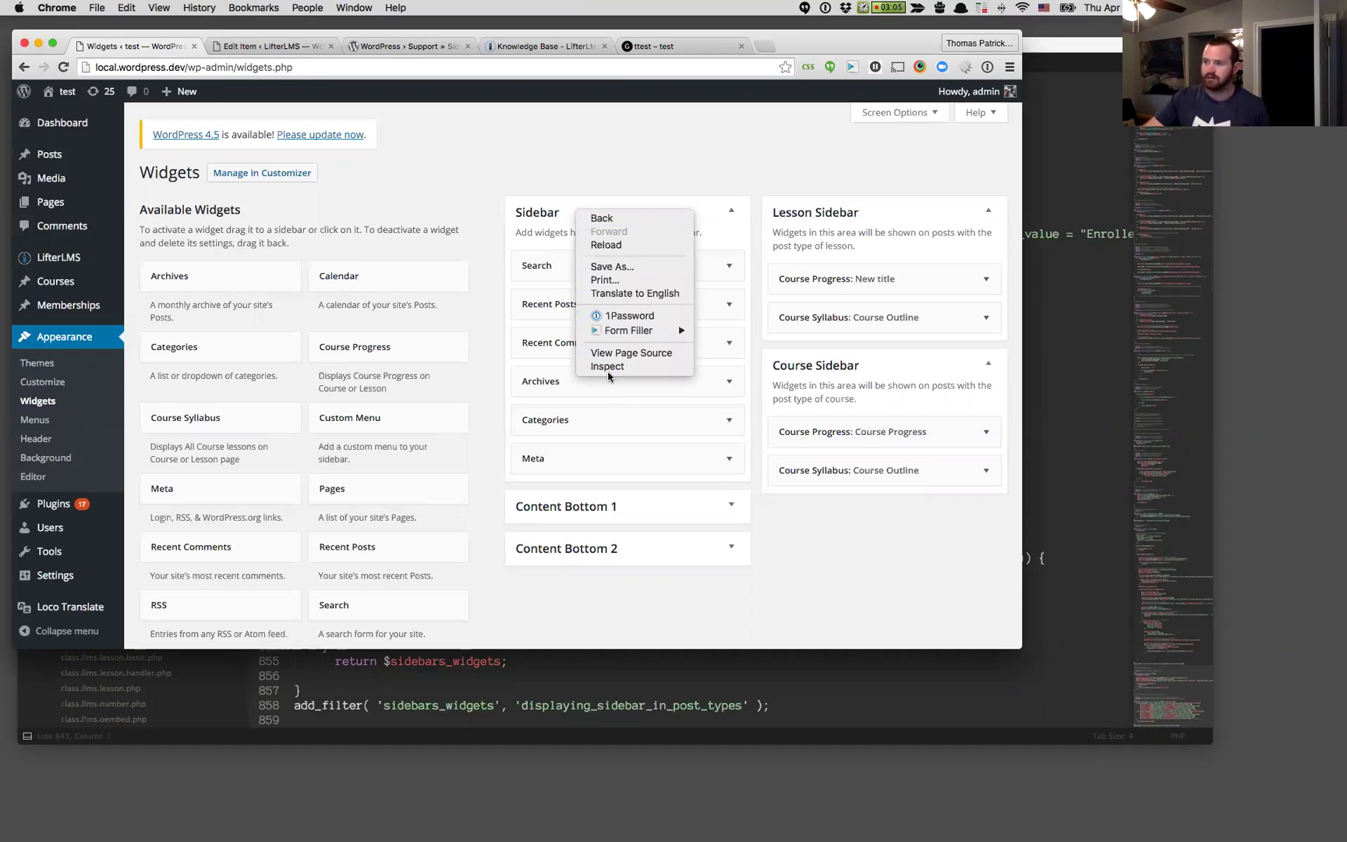
- Open DevTools with Inspect and arrange it beside a narrowed Widgets page window
{"action": "left_click", "coordinate": [609, 371]}
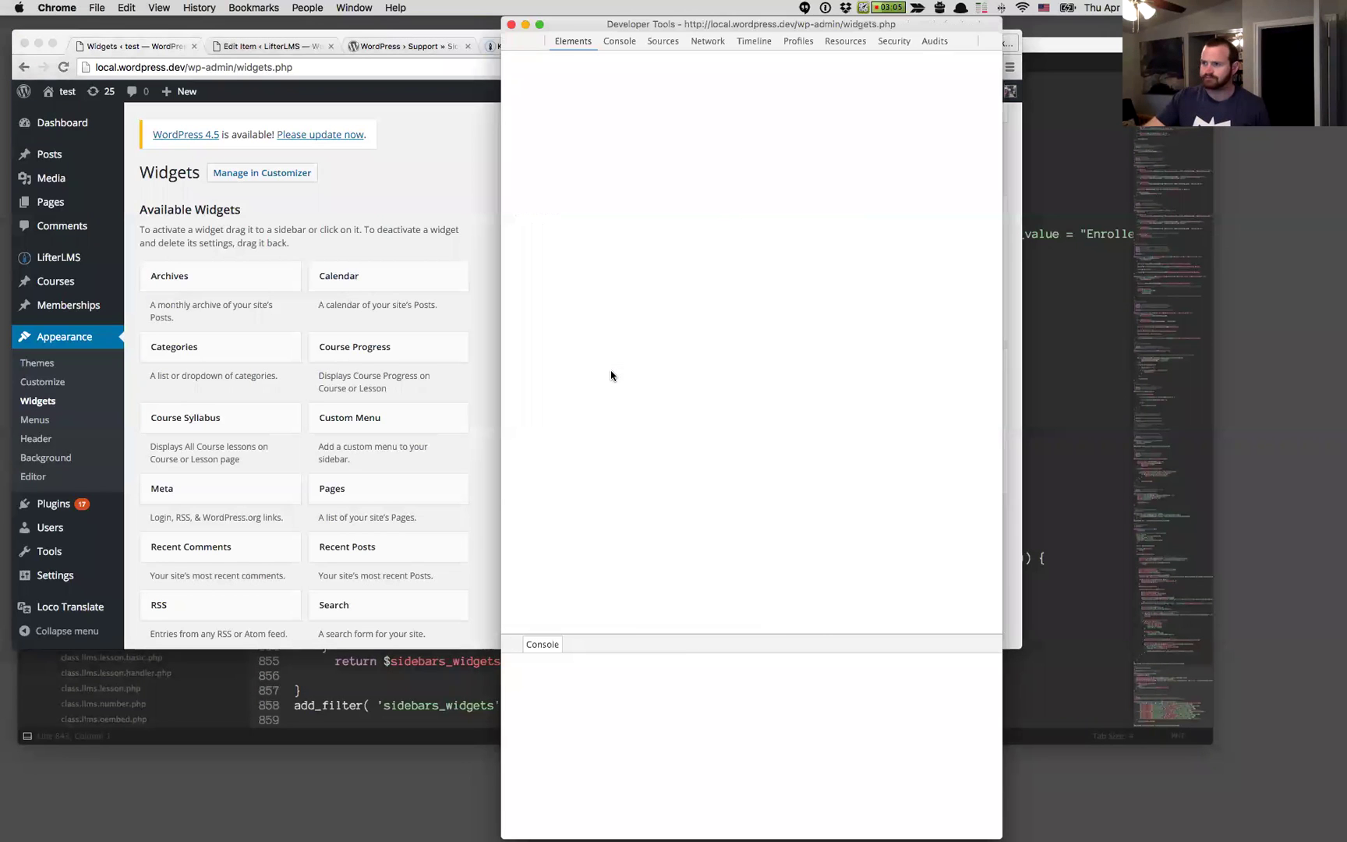
{"action": "left_click_drag", "start_coordinate": [580, 24], "coordinate": [835, 26]}
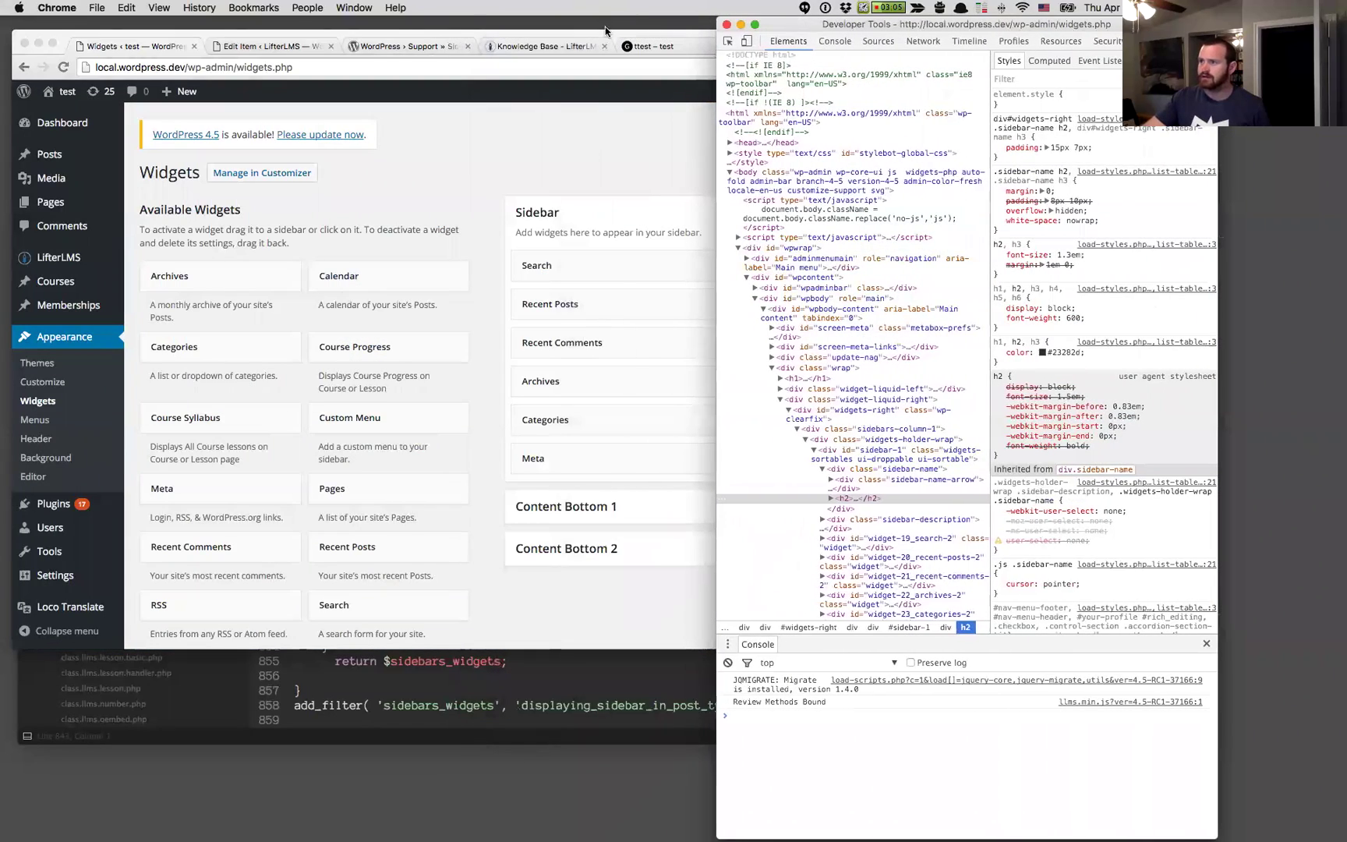
{"action": "left_click", "coordinate": [605, 32]}
{"action": "left_click_drag", "start_coordinate": [1021, 115], "coordinate": [711, 133]}
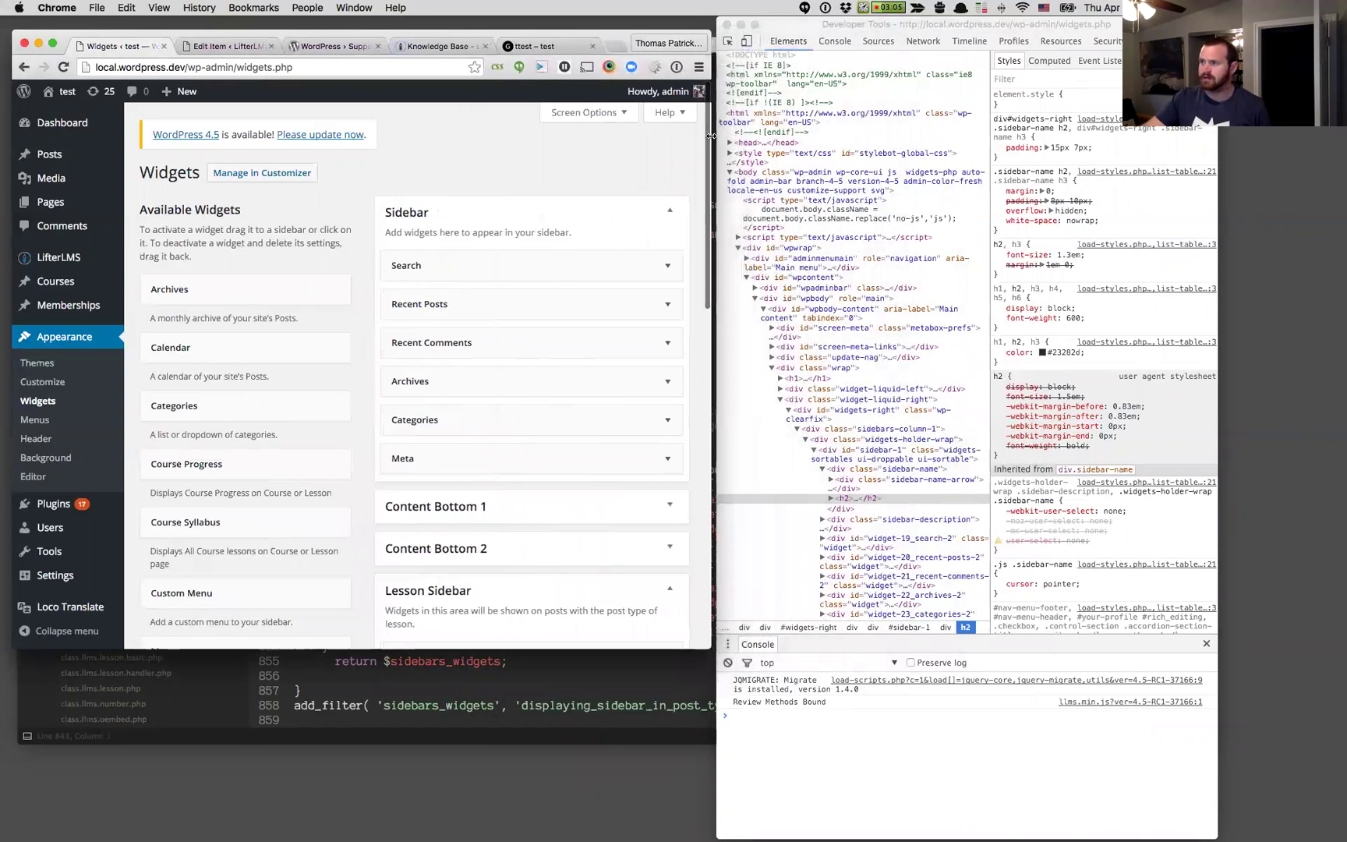
{"action": "left_click", "coordinate": [848, 466]}
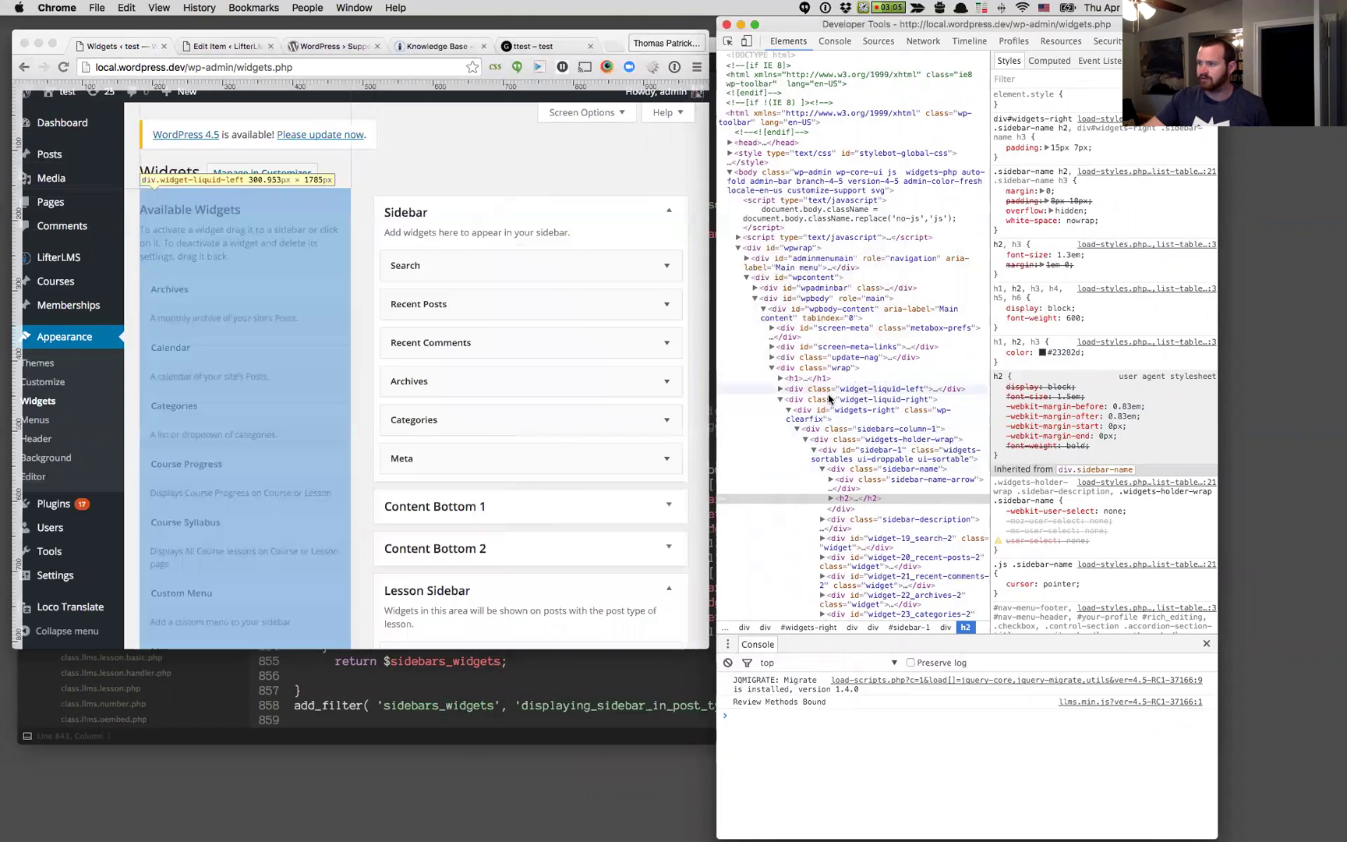
- Inspect the Sidebar heading and select its container's id value, sidebar-1
{"action": "left_click", "coordinate": [855, 416]}
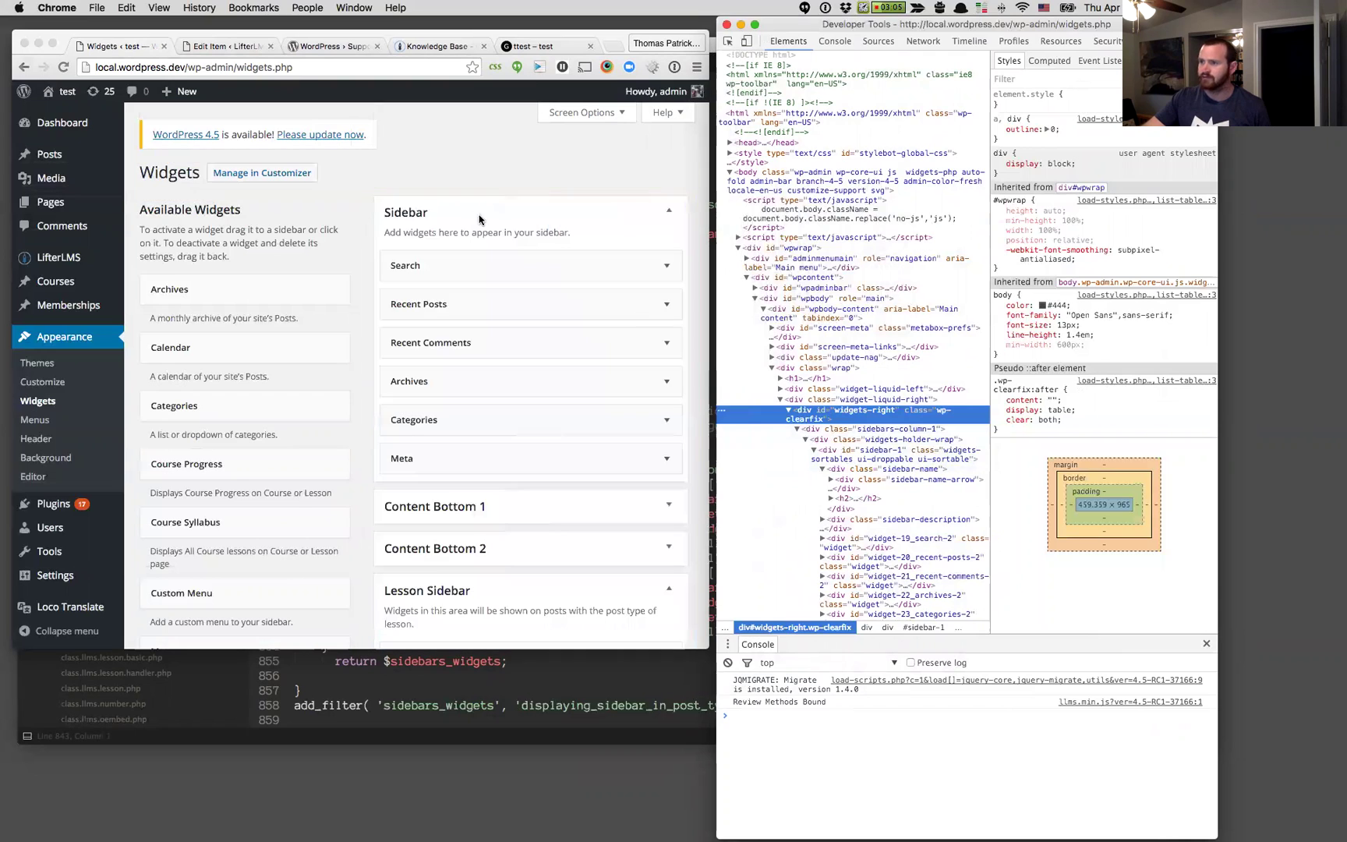
{"action": "right_click", "coordinate": [436, 212]}
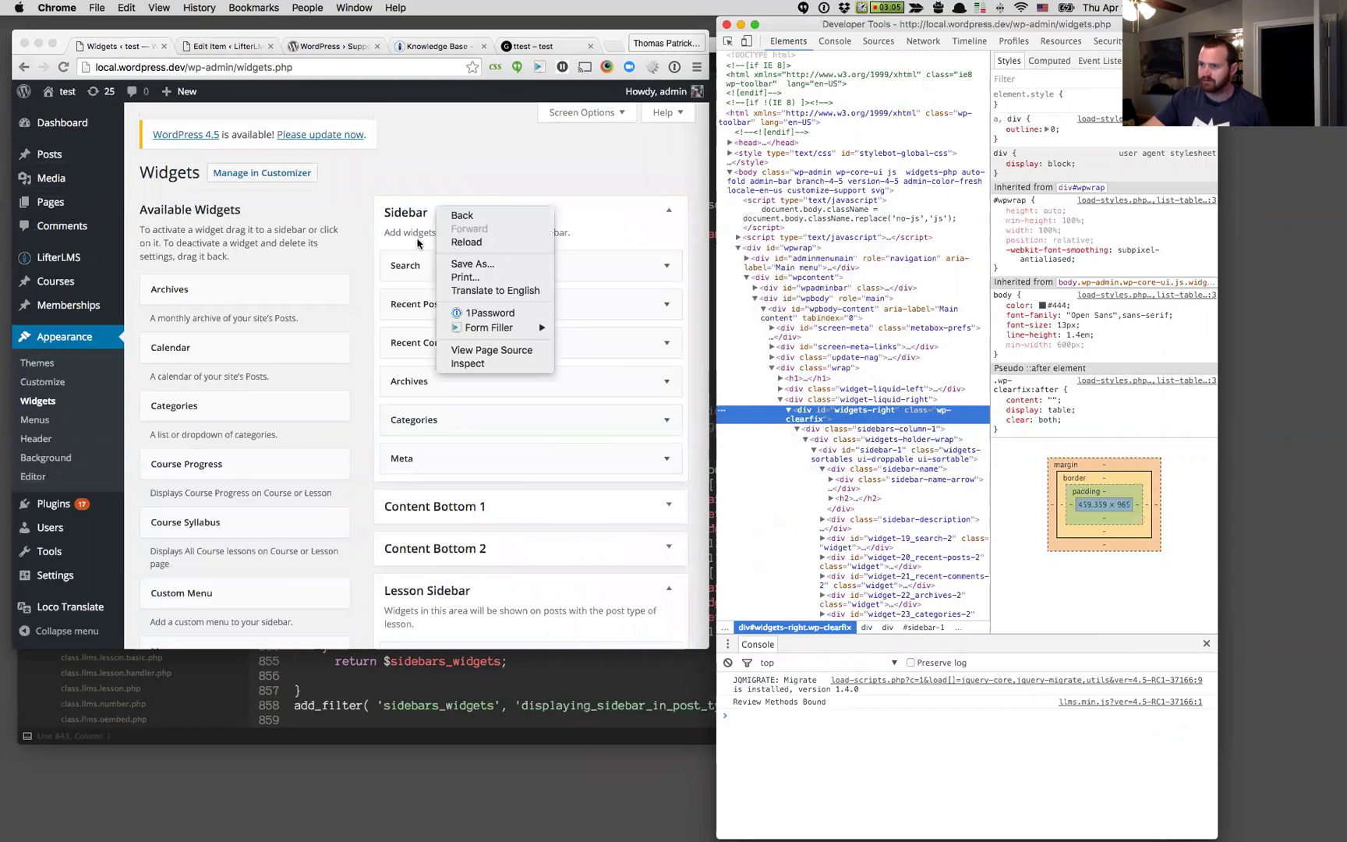
{"action": "left_click", "coordinate": [464, 363]}
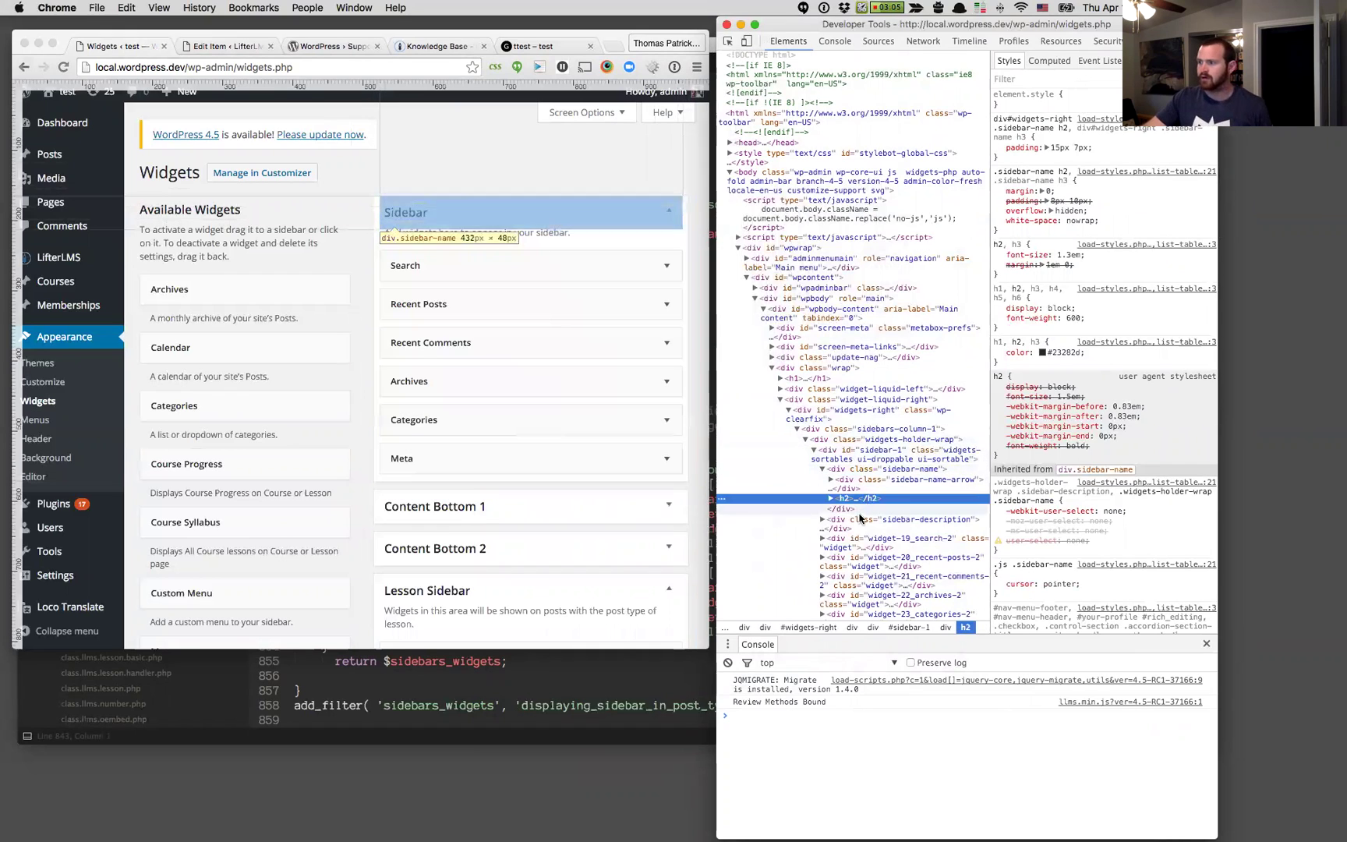
{"action": "left_click", "coordinate": [850, 451]}
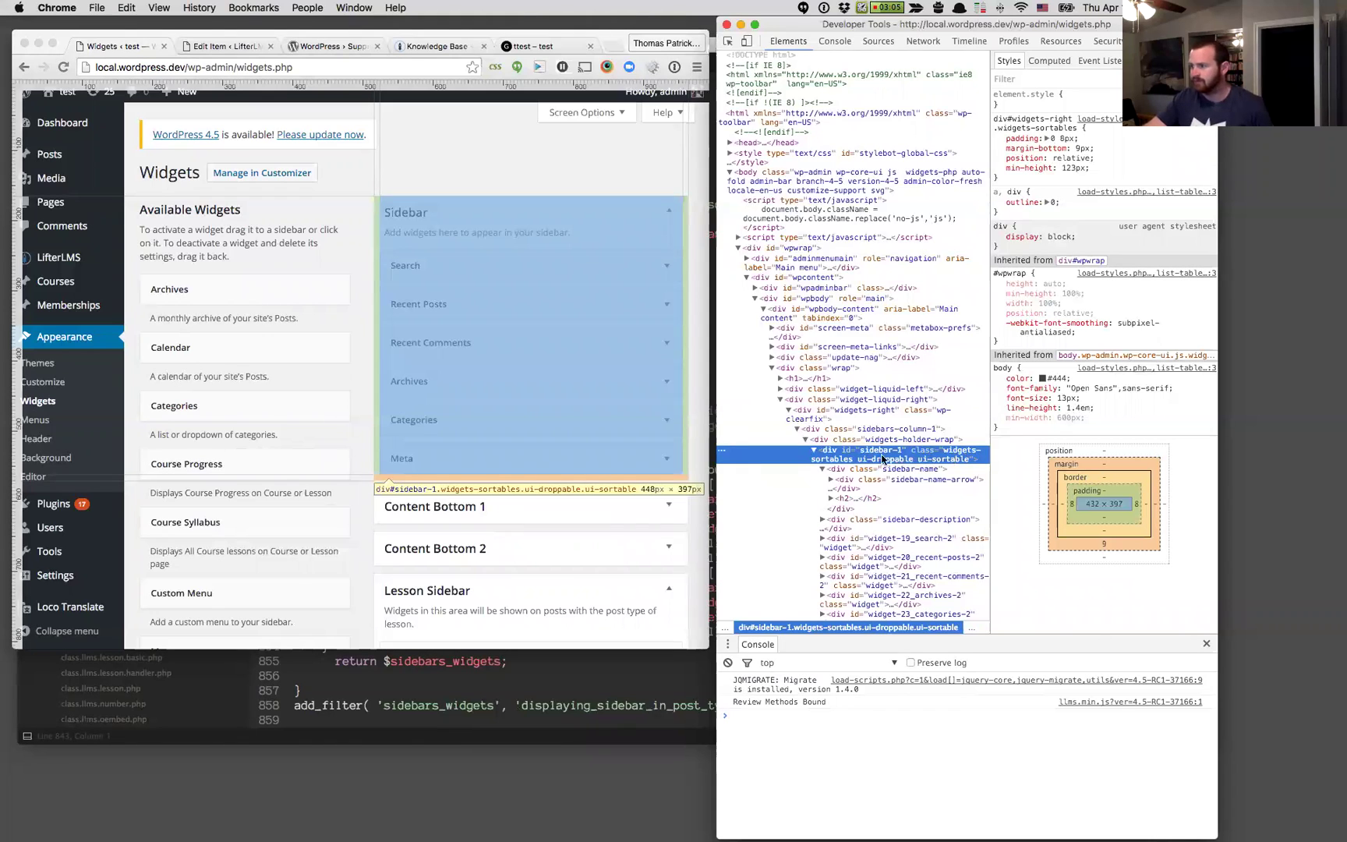
{"action": "double_click", "coordinate": [869, 452]}
{"action": "left_click", "coordinate": [844, 452]}
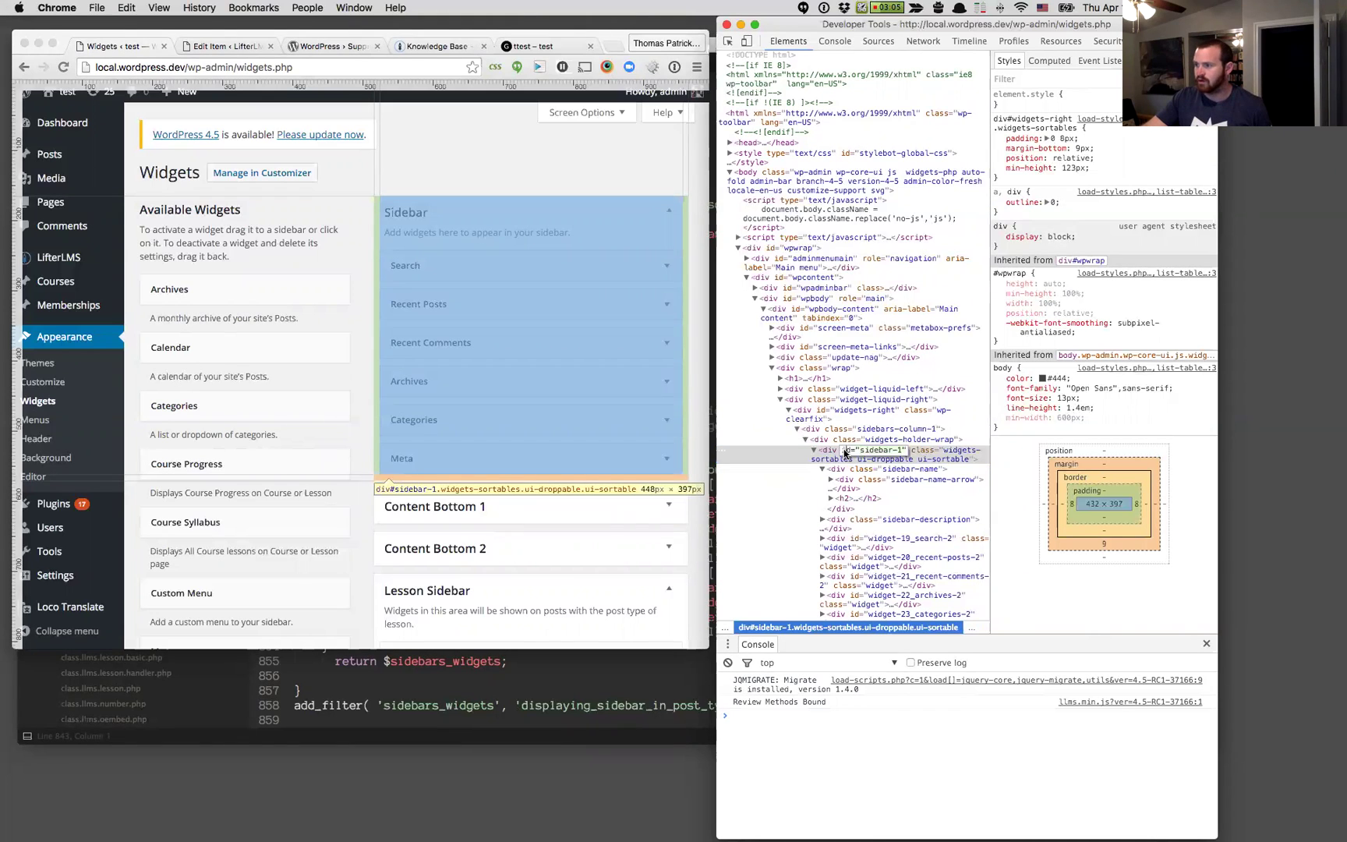
{"action": "left_click", "coordinate": [842, 455]}
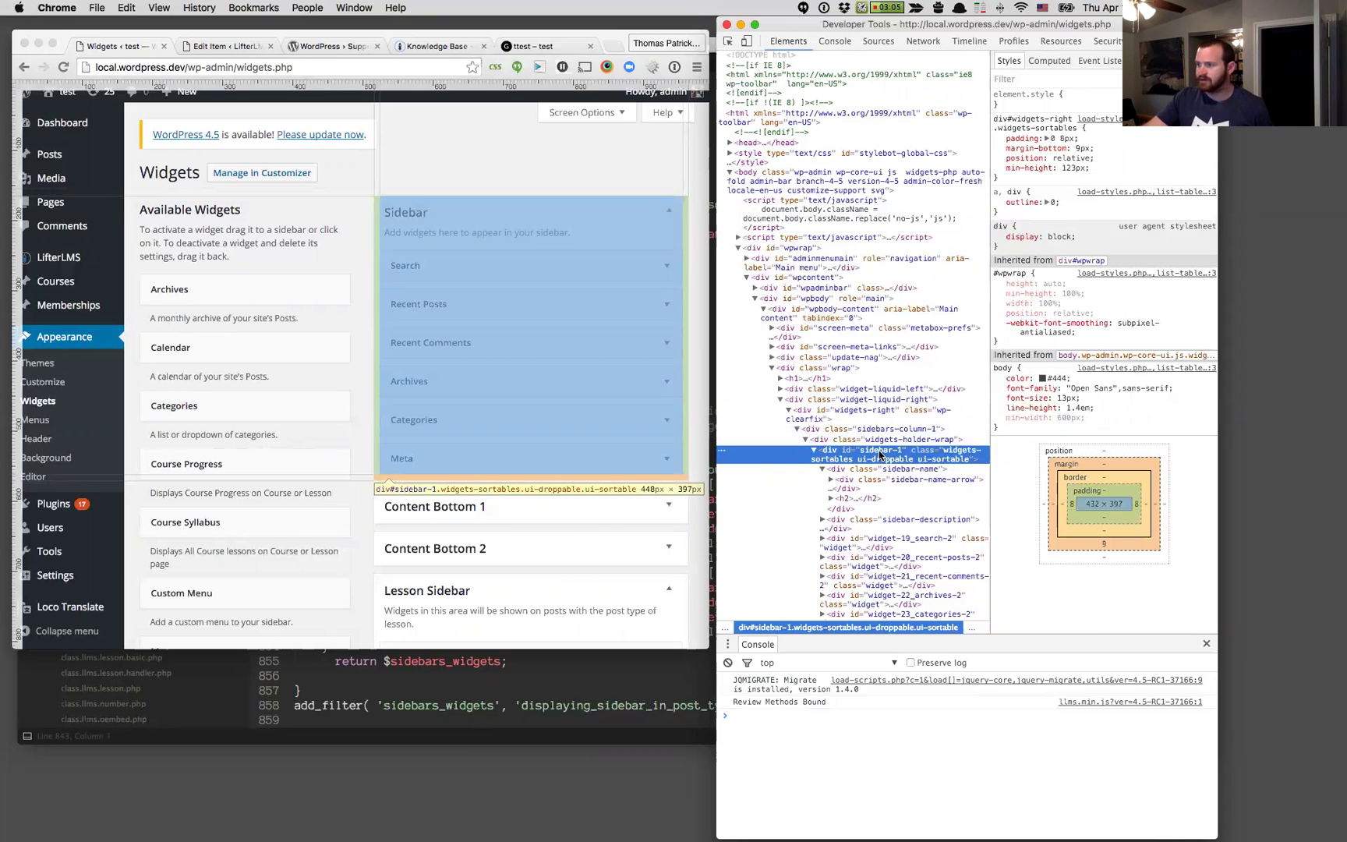
{"action": "double_click", "coordinate": [880, 453]}
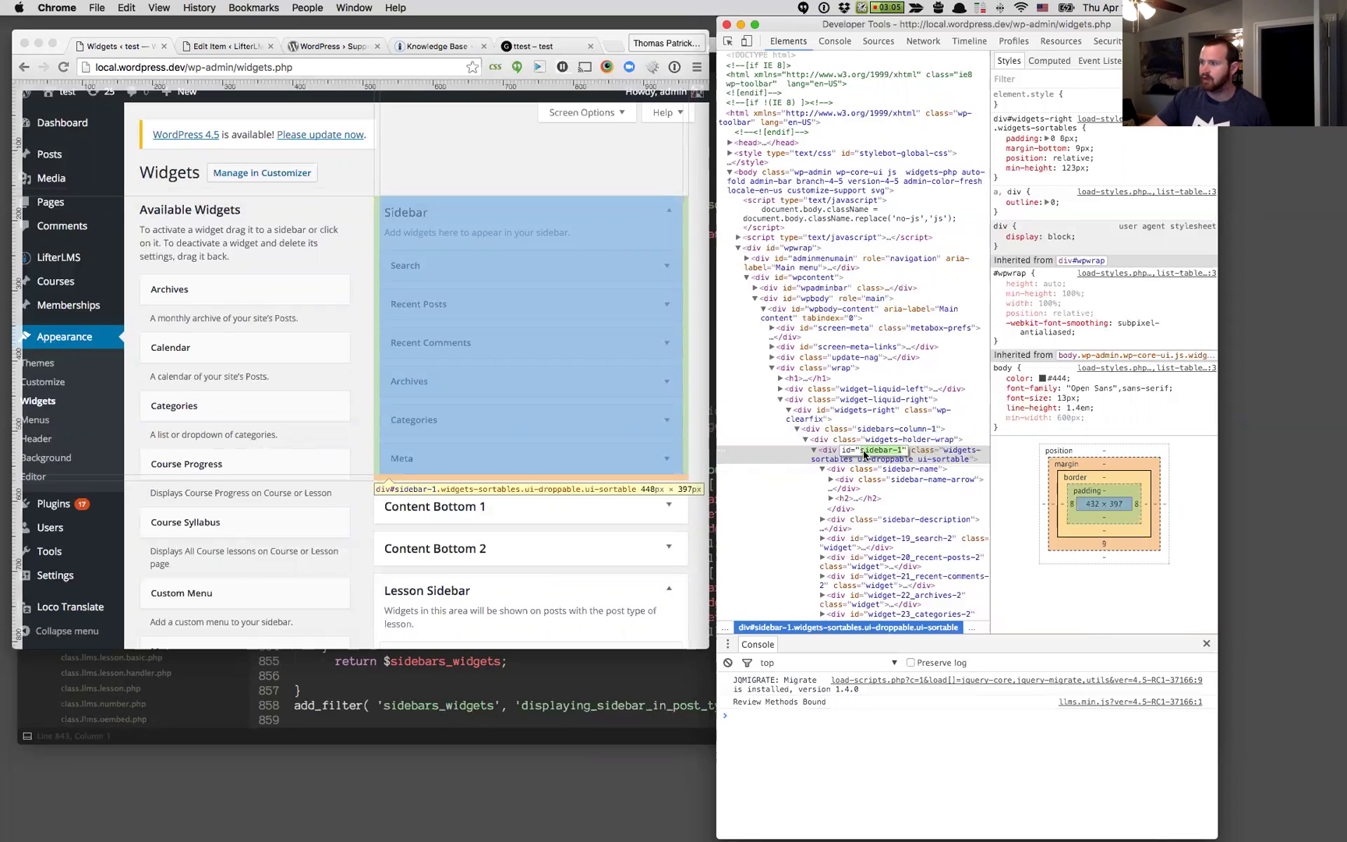
- Activate the Canvas theme from a new Themes tab, then reload the Widgets page
{"action": "left_click", "coordinate": [348, 247]}
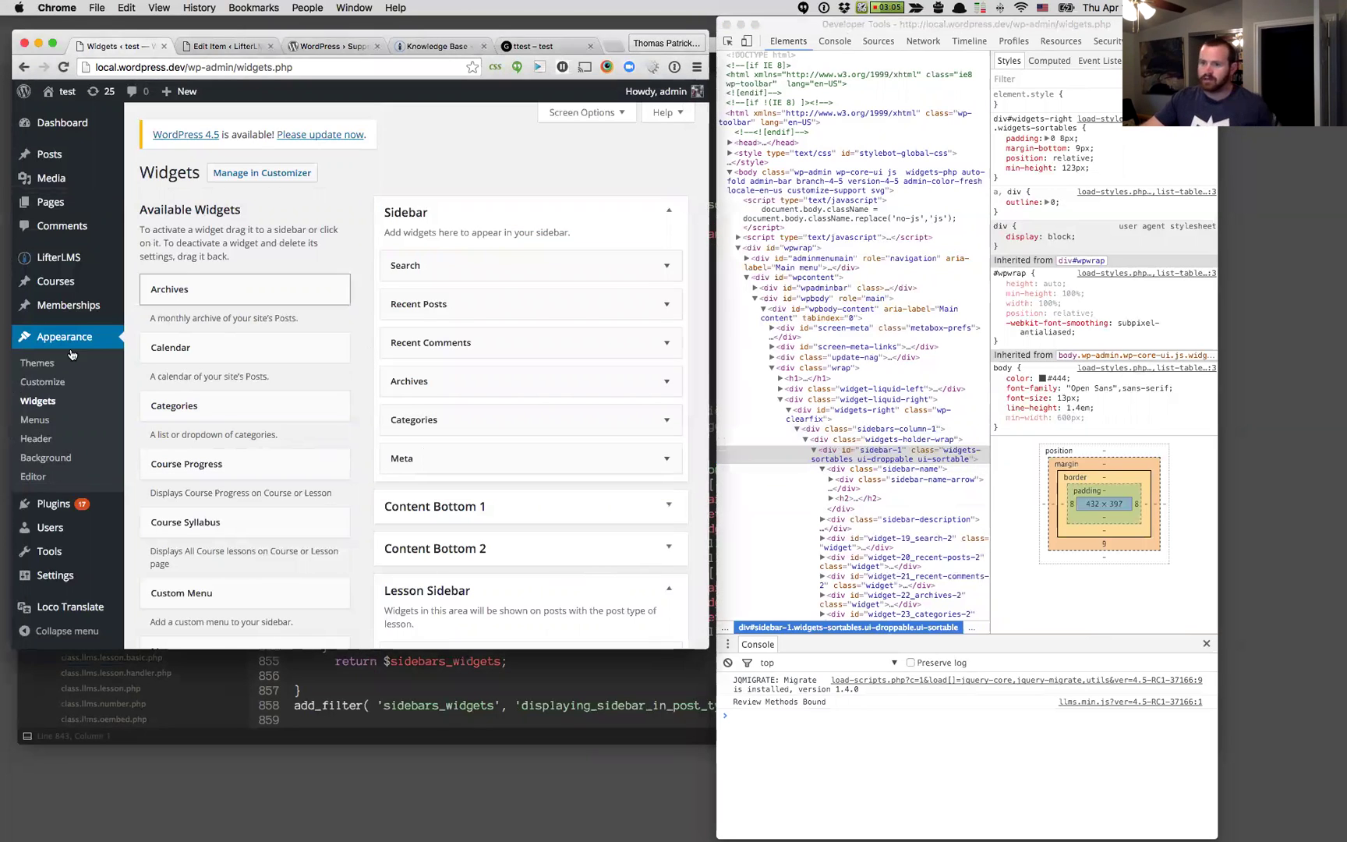
{"action": "left_click", "coordinate": [37, 363], "text": "super"}
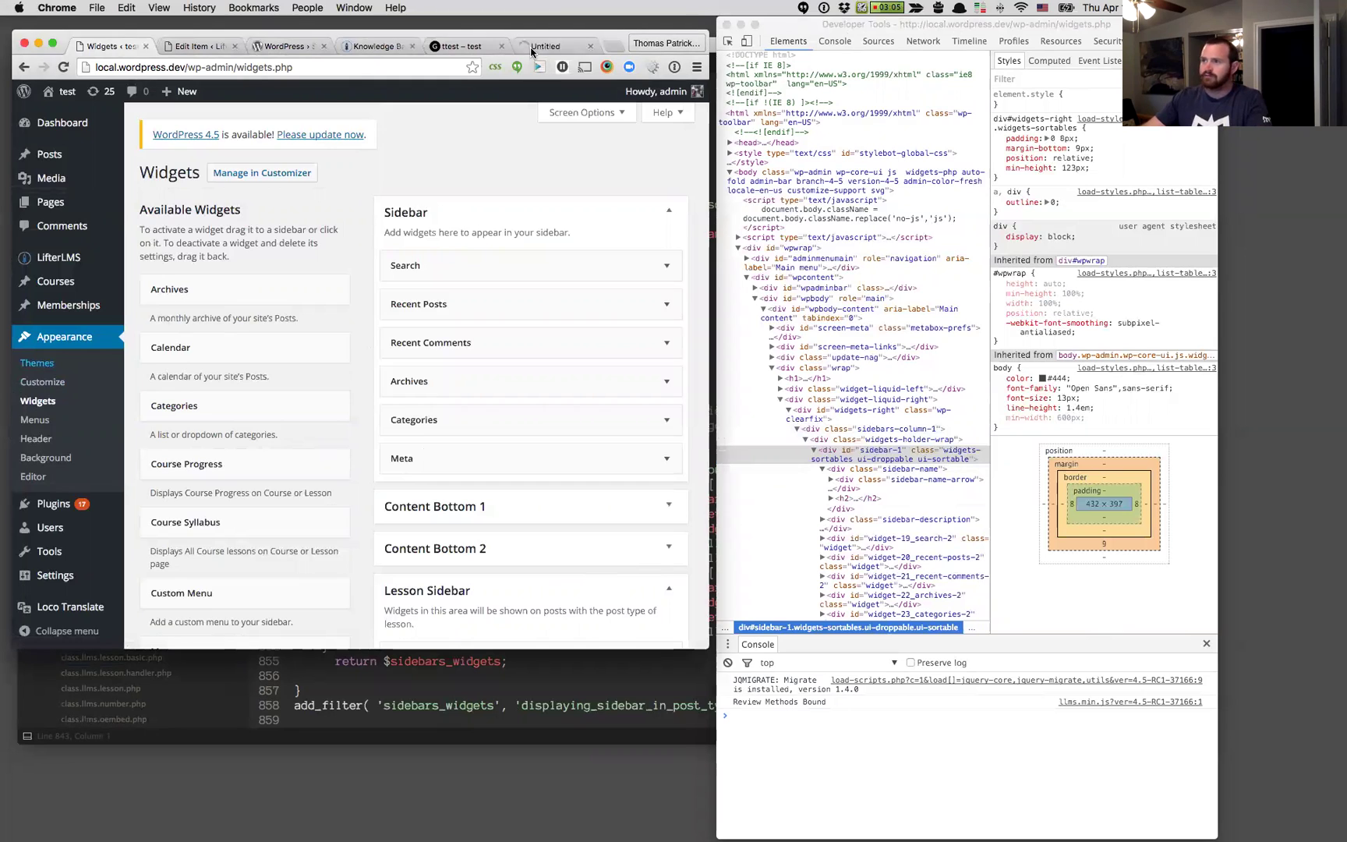
{"action": "left_click_drag", "start_coordinate": [536, 46], "coordinate": [201, 51]}
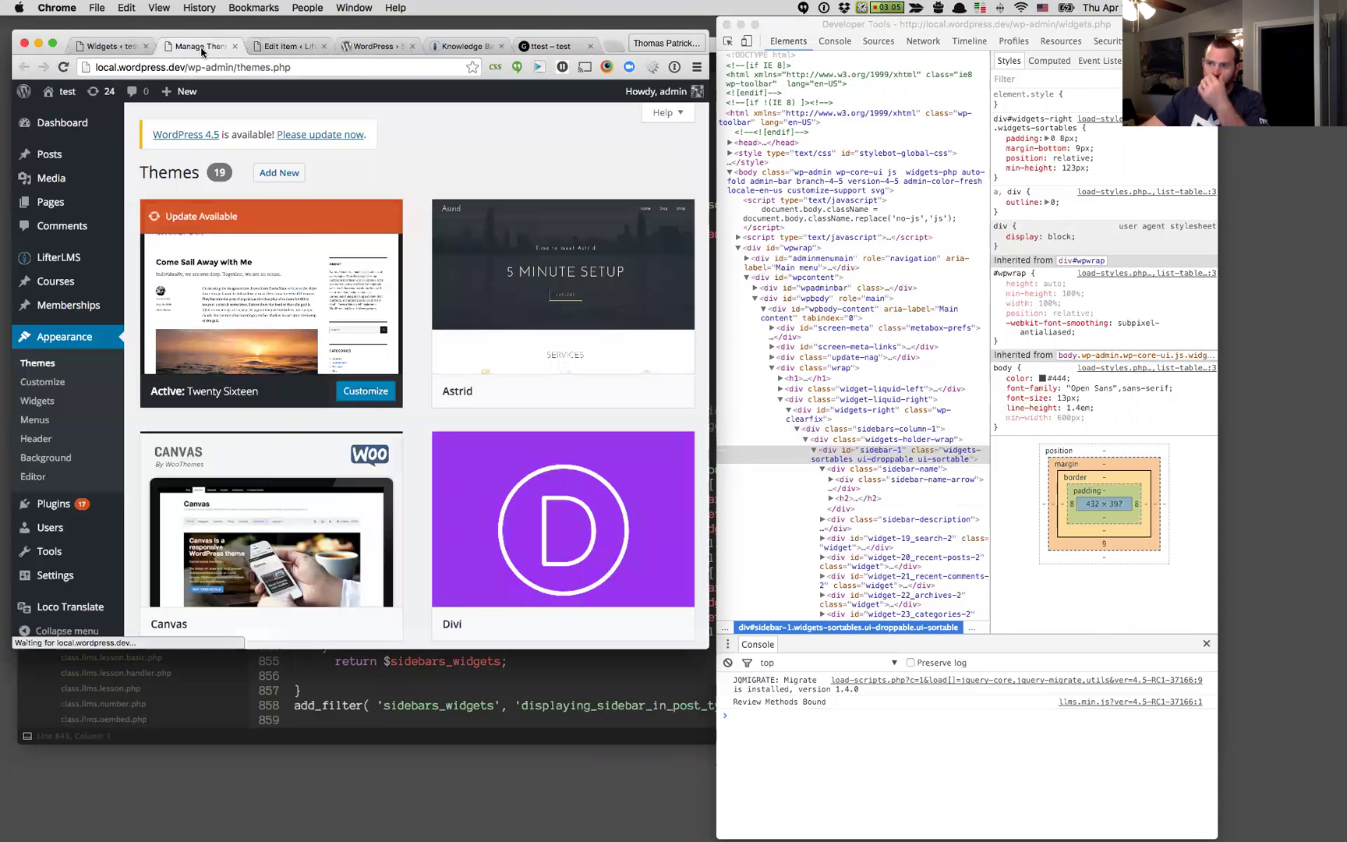
{"action": "scroll", "coordinate": [365, 470], "scroll_direction": "down", "scroll_amount": 3}
{"action": "scroll", "coordinate": [365, 471], "scroll_direction": "down", "scroll_amount": 3}
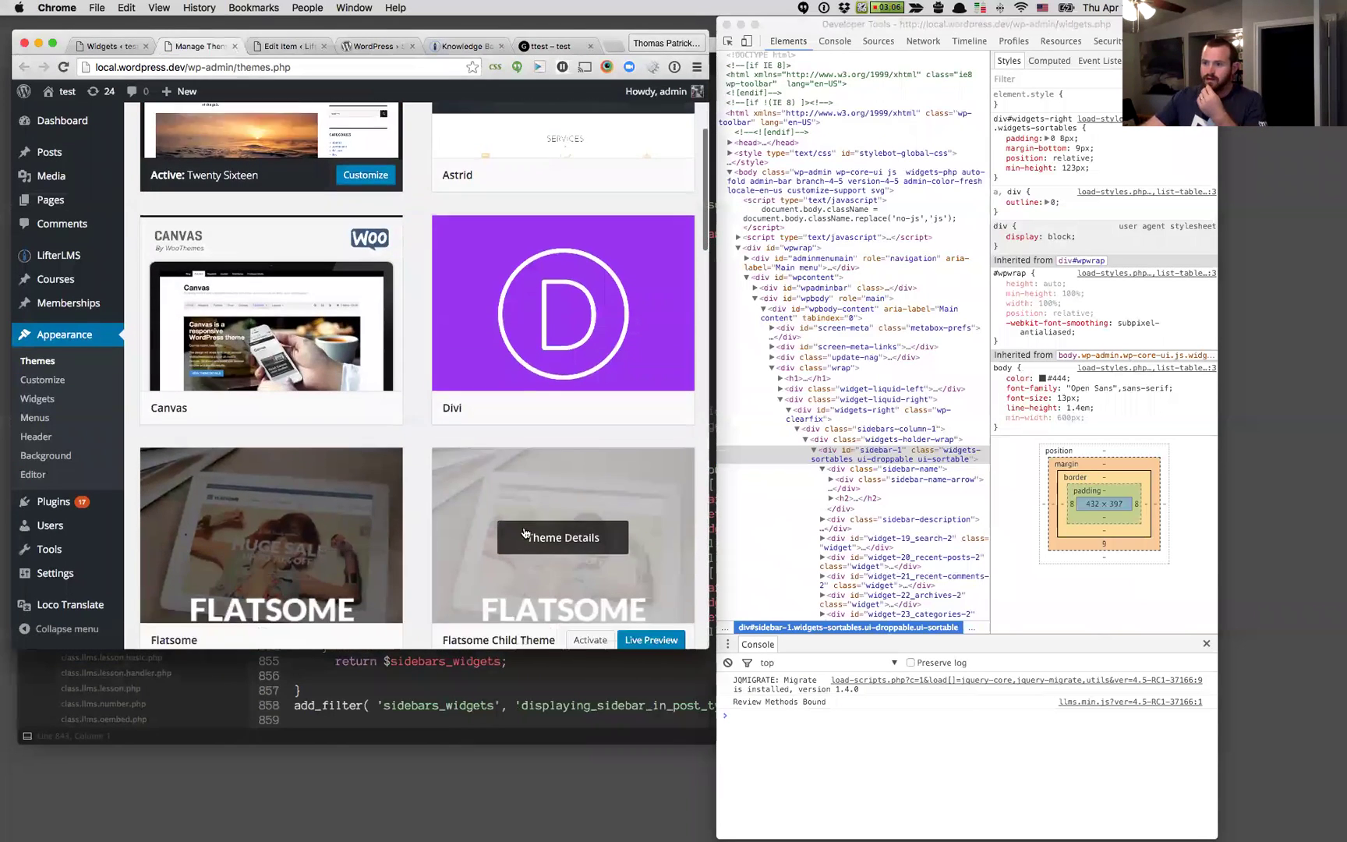
{"action": "left_click", "coordinate": [298, 272]}
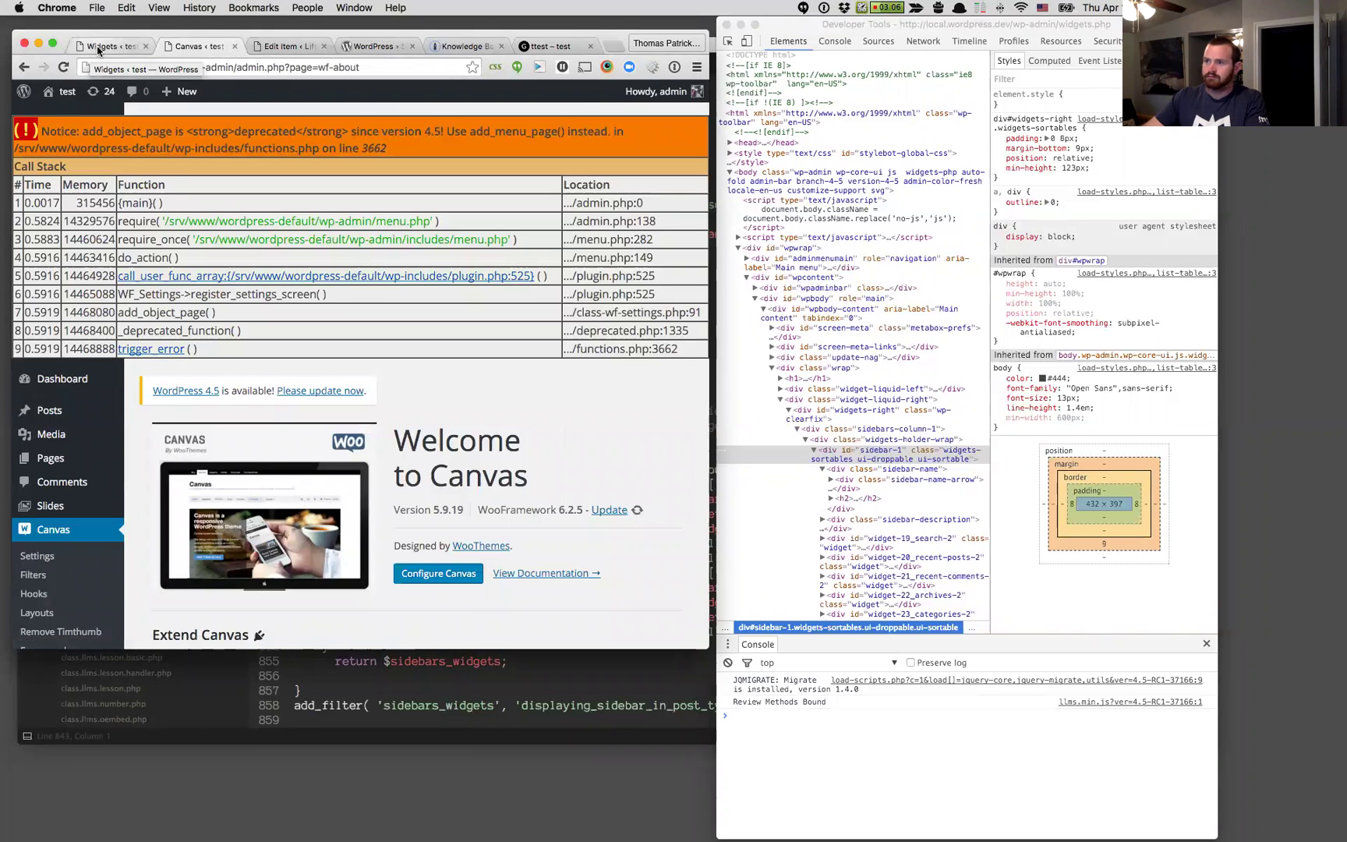
{"action": "left_click", "coordinate": [99, 48]}
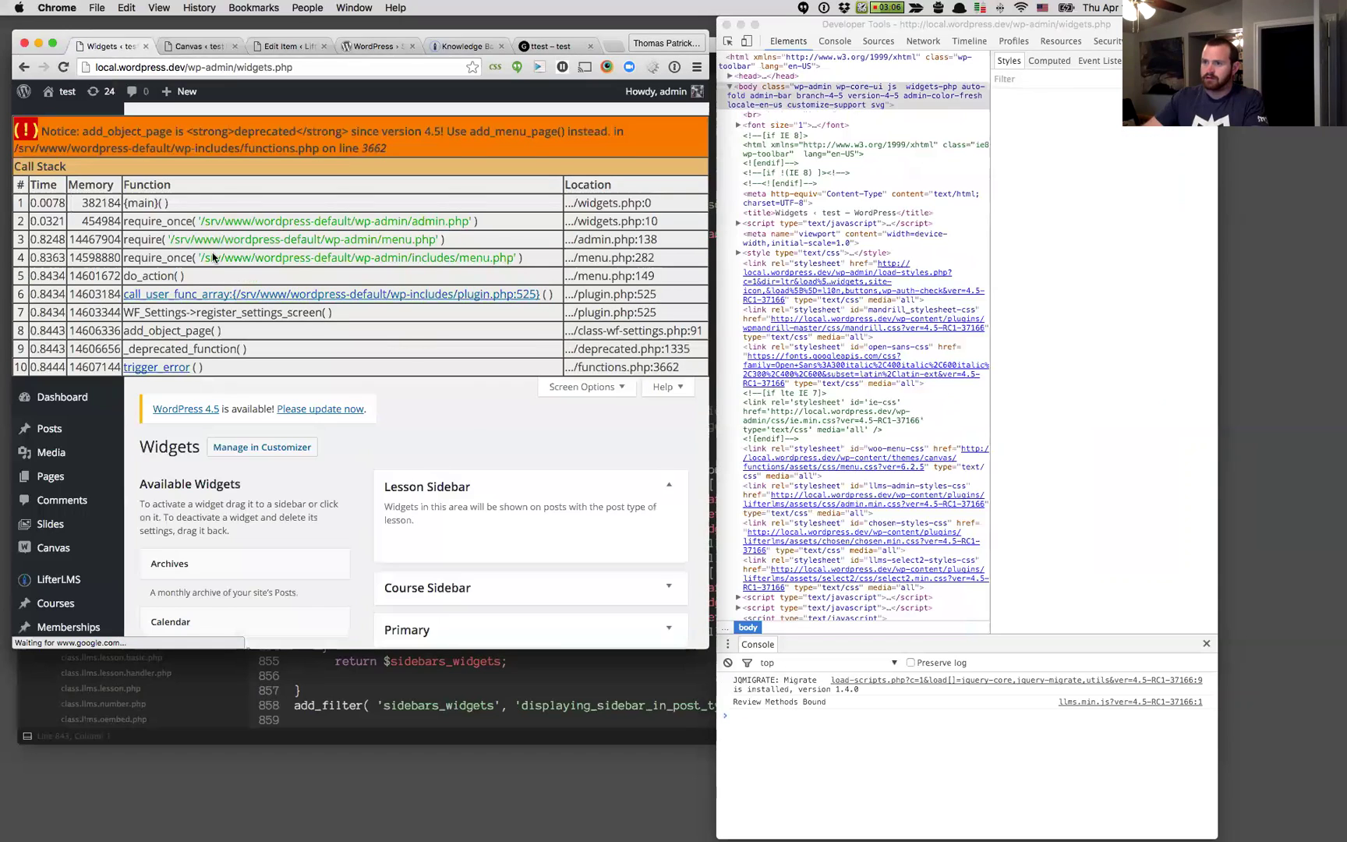
- Review Canvas's widget areas and expand the empty Primary sidebar
{"action": "scroll", "coordinate": [472, 421], "scroll_direction": "down", "scroll_amount": 8}
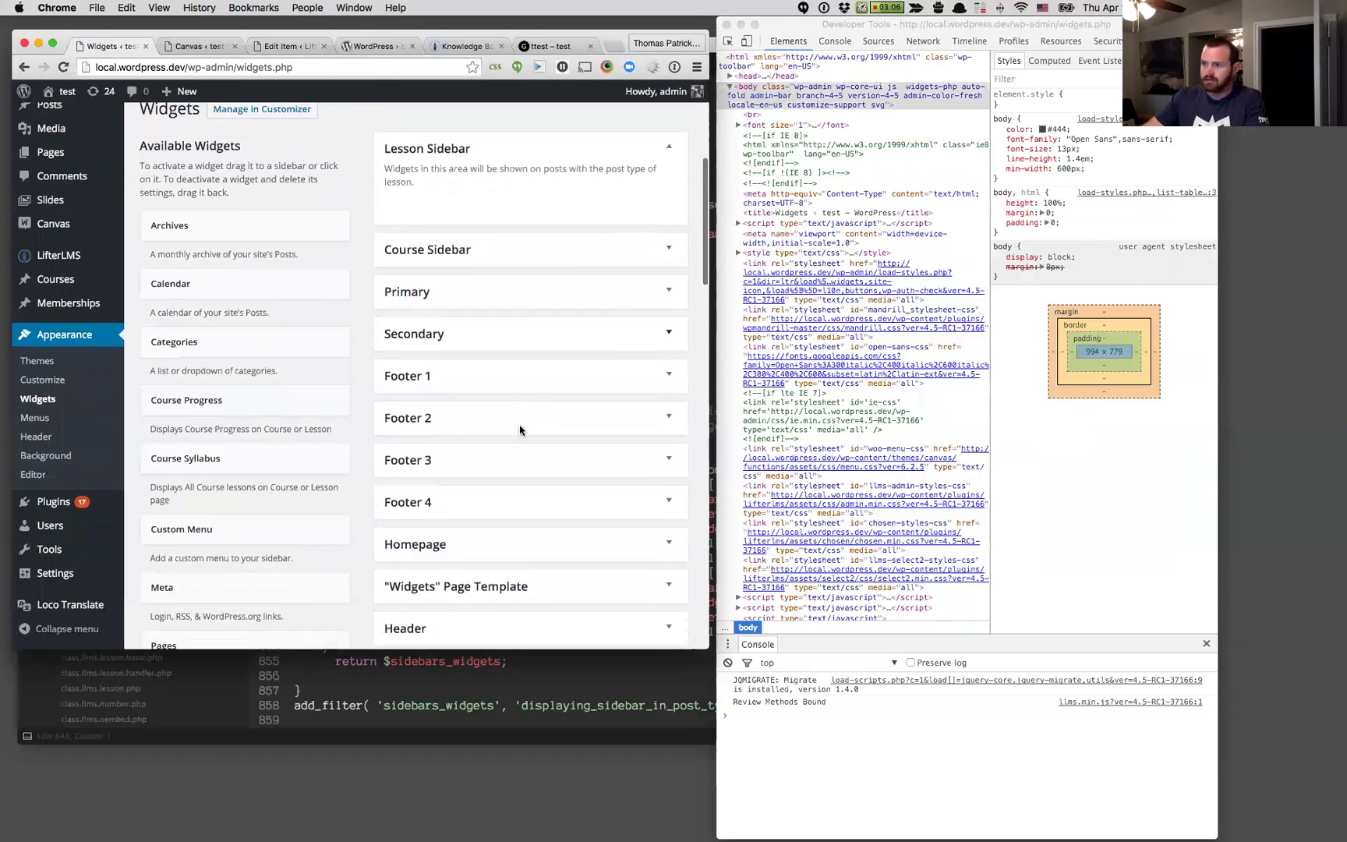
{"action": "scroll", "coordinate": [538, 374], "scroll_direction": "down", "scroll_amount": 4}
{"action": "scroll", "coordinate": [538, 343], "scroll_direction": "up", "scroll_amount": 3}
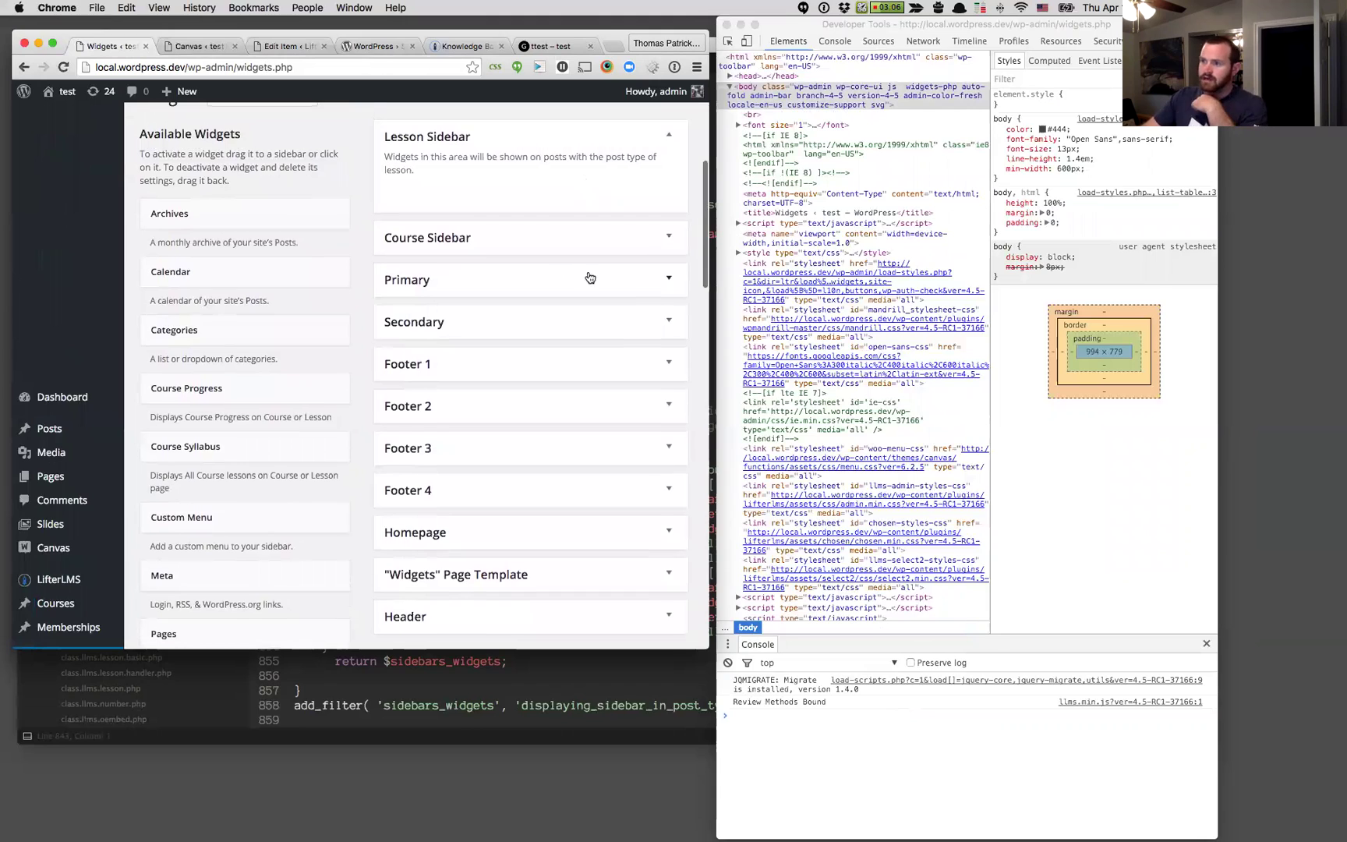
{"action": "scroll", "coordinate": [590, 278], "scroll_direction": "up", "scroll_amount": 1}
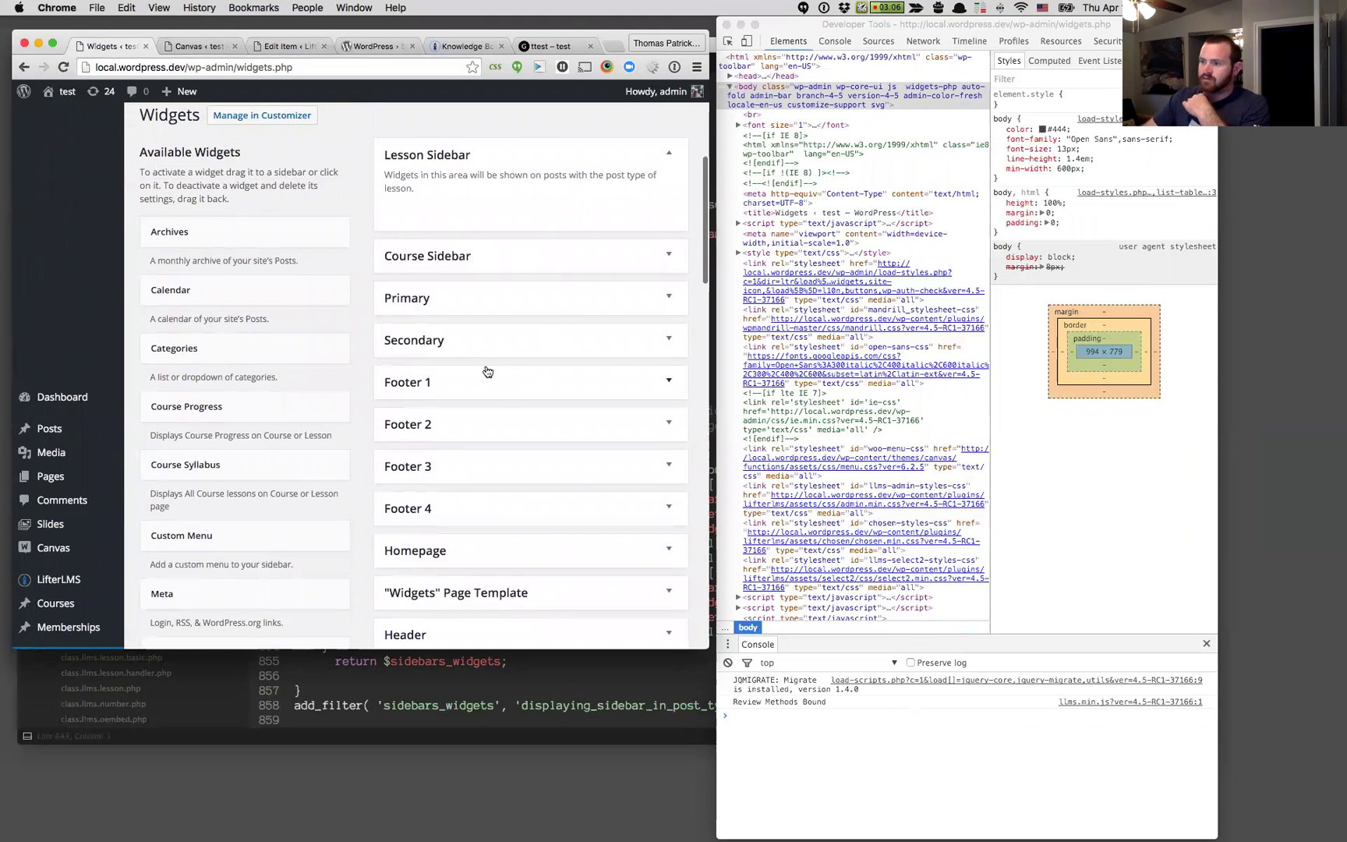
{"action": "scroll", "coordinate": [472, 538], "scroll_direction": "down", "scroll_amount": 3}
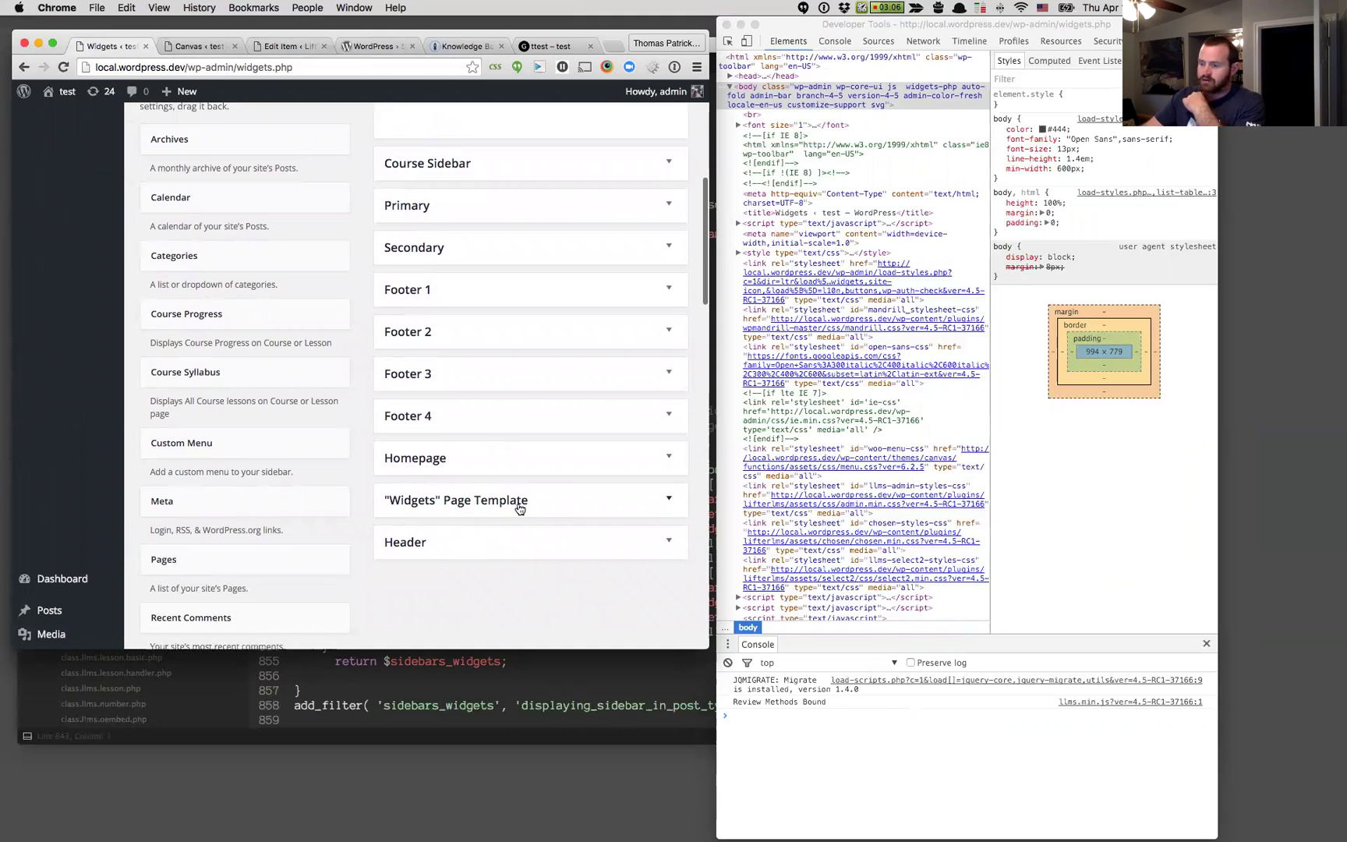
{"action": "scroll", "coordinate": [499, 459], "scroll_direction": "up", "scroll_amount": 5}
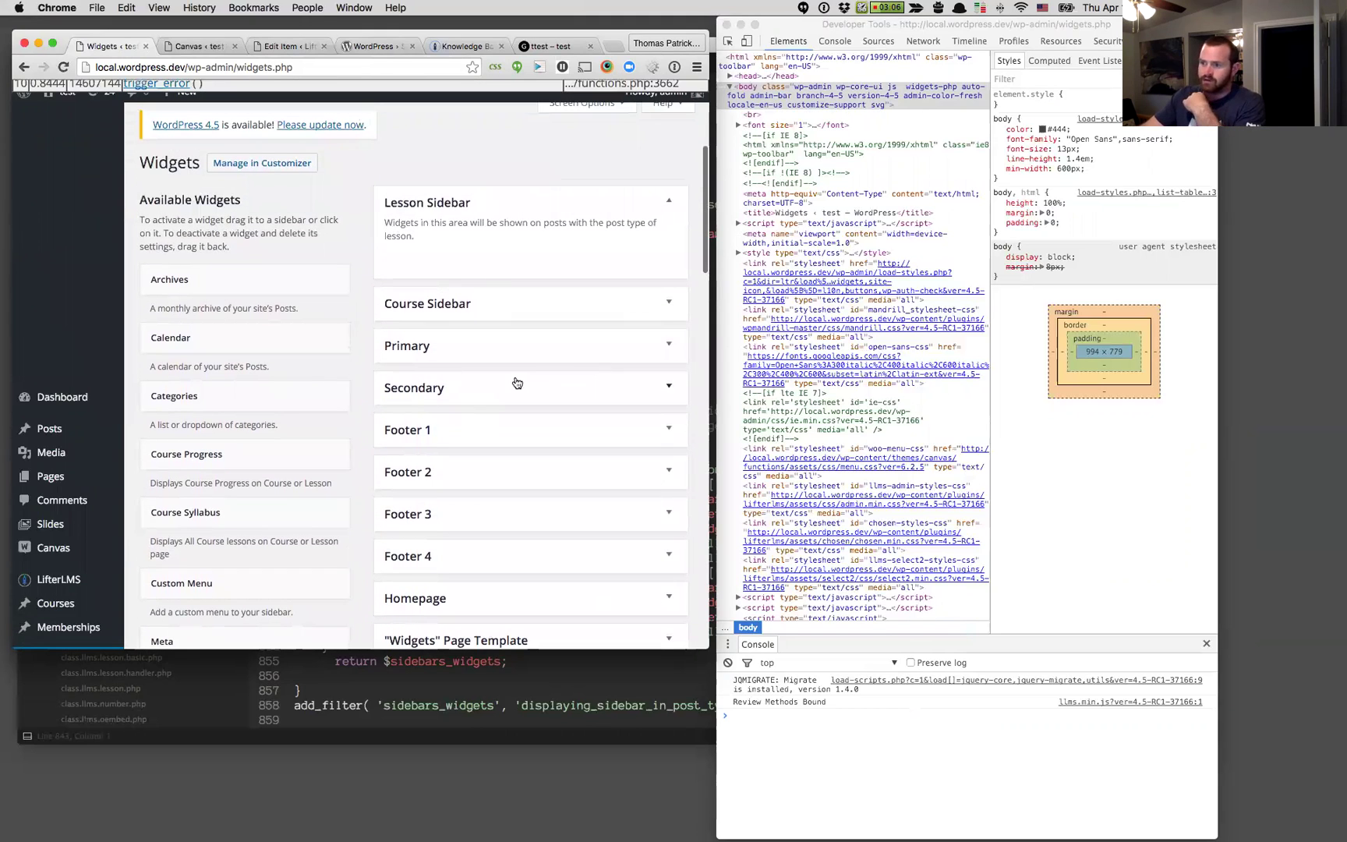
{"action": "left_click", "coordinate": [503, 357]}
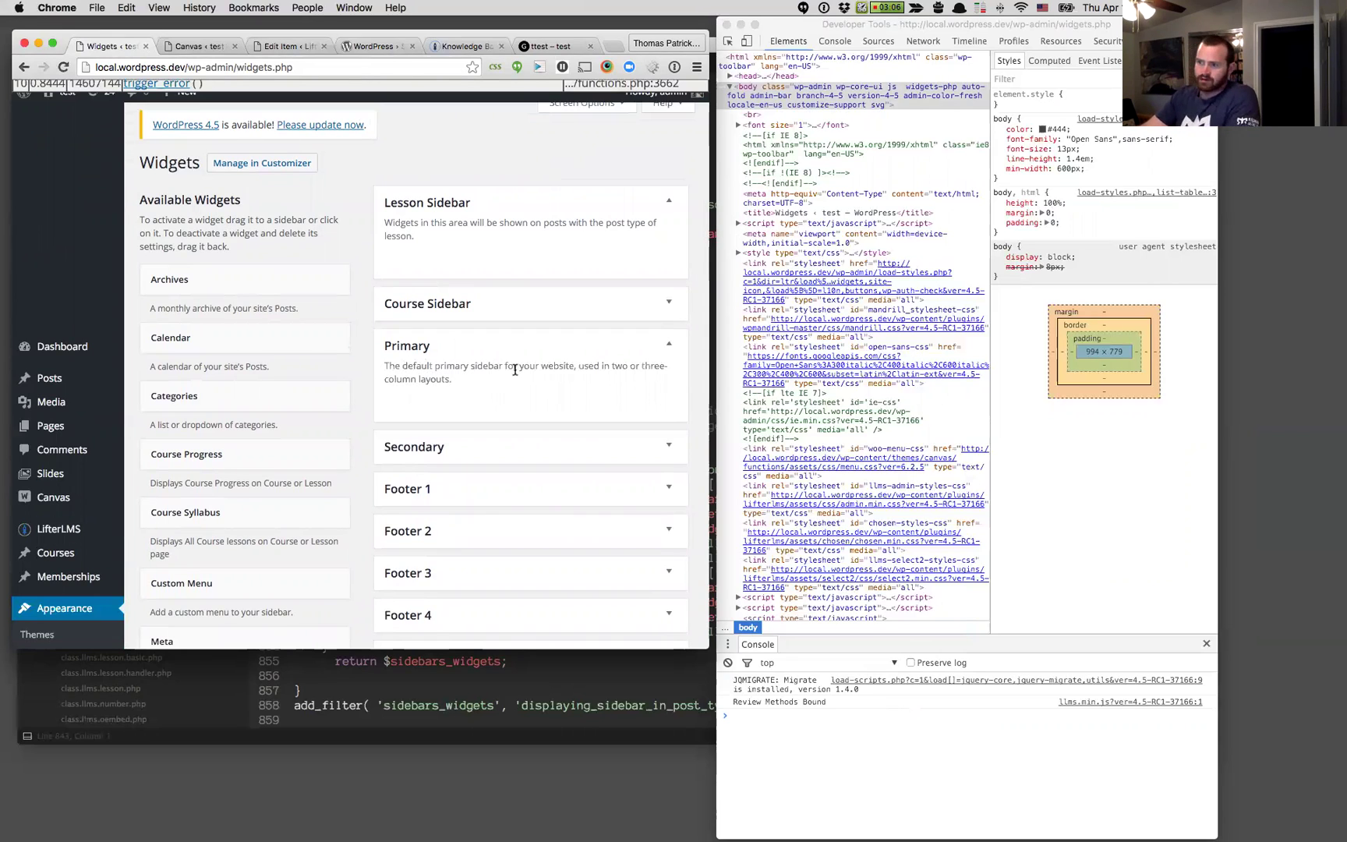
- Inspect the Primary sidebar title and open its container id value, primary, for editing
{"action": "right_click", "coordinate": [413, 347]}
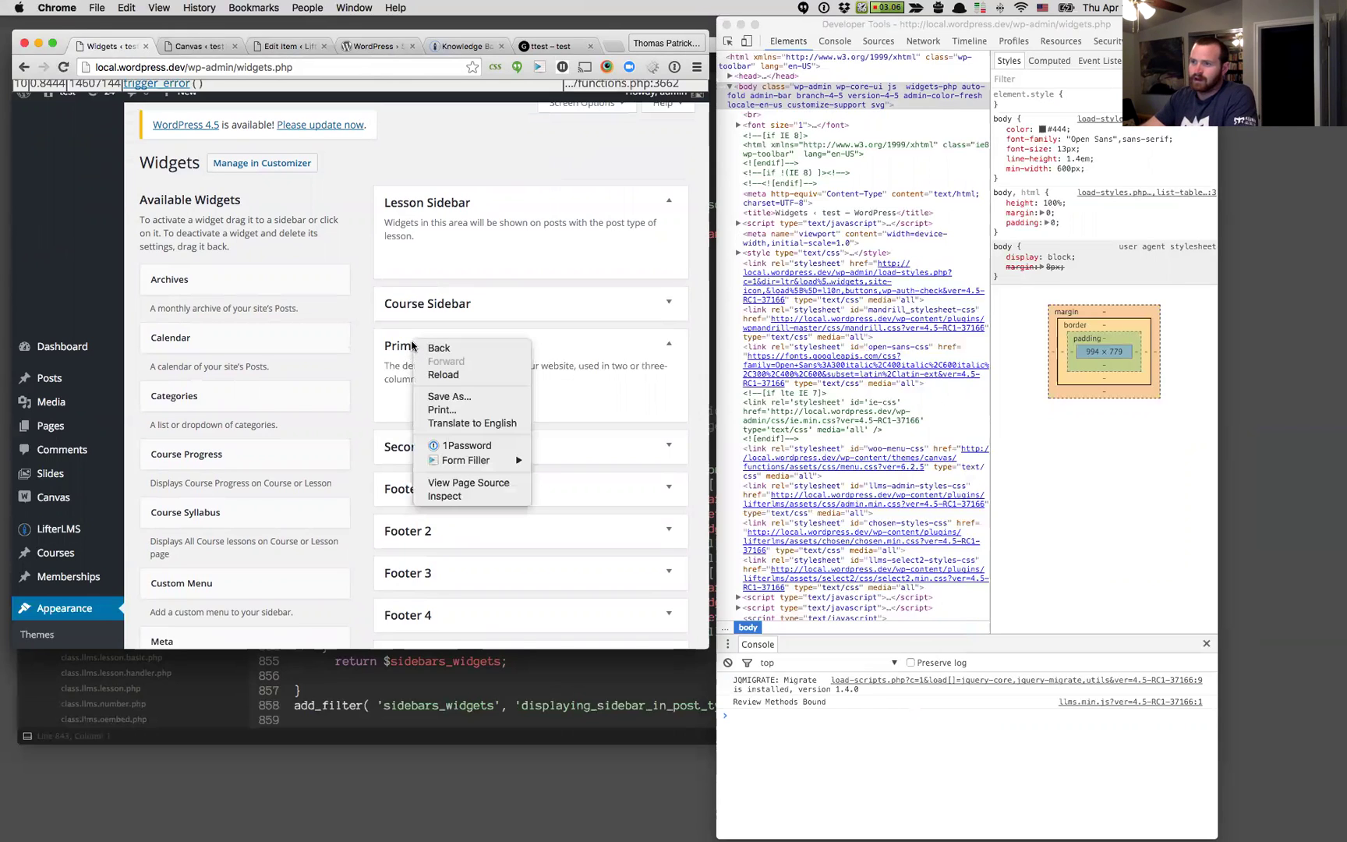
{"action": "left_click", "coordinate": [445, 496]}
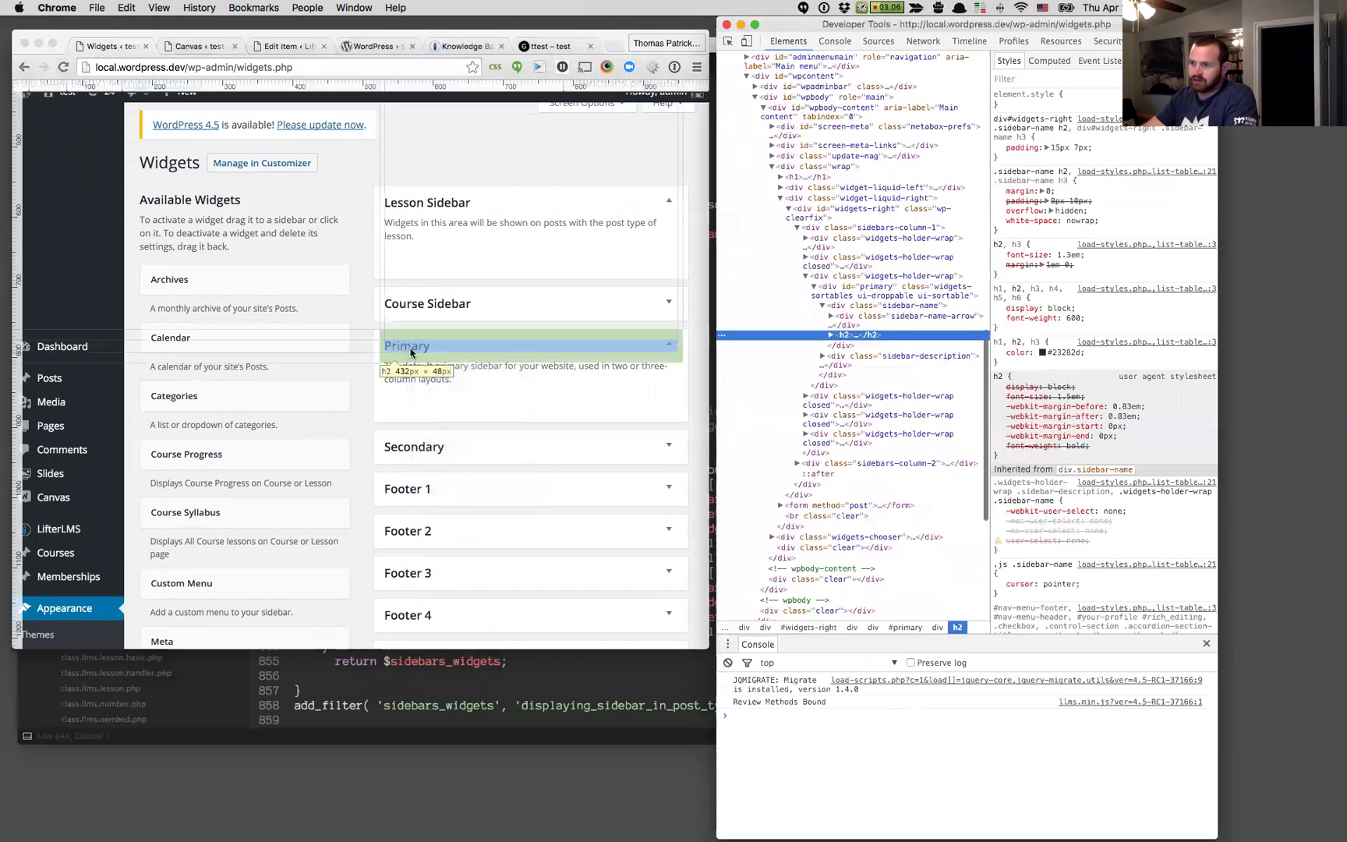
{"action": "left_click", "coordinate": [867, 295]}
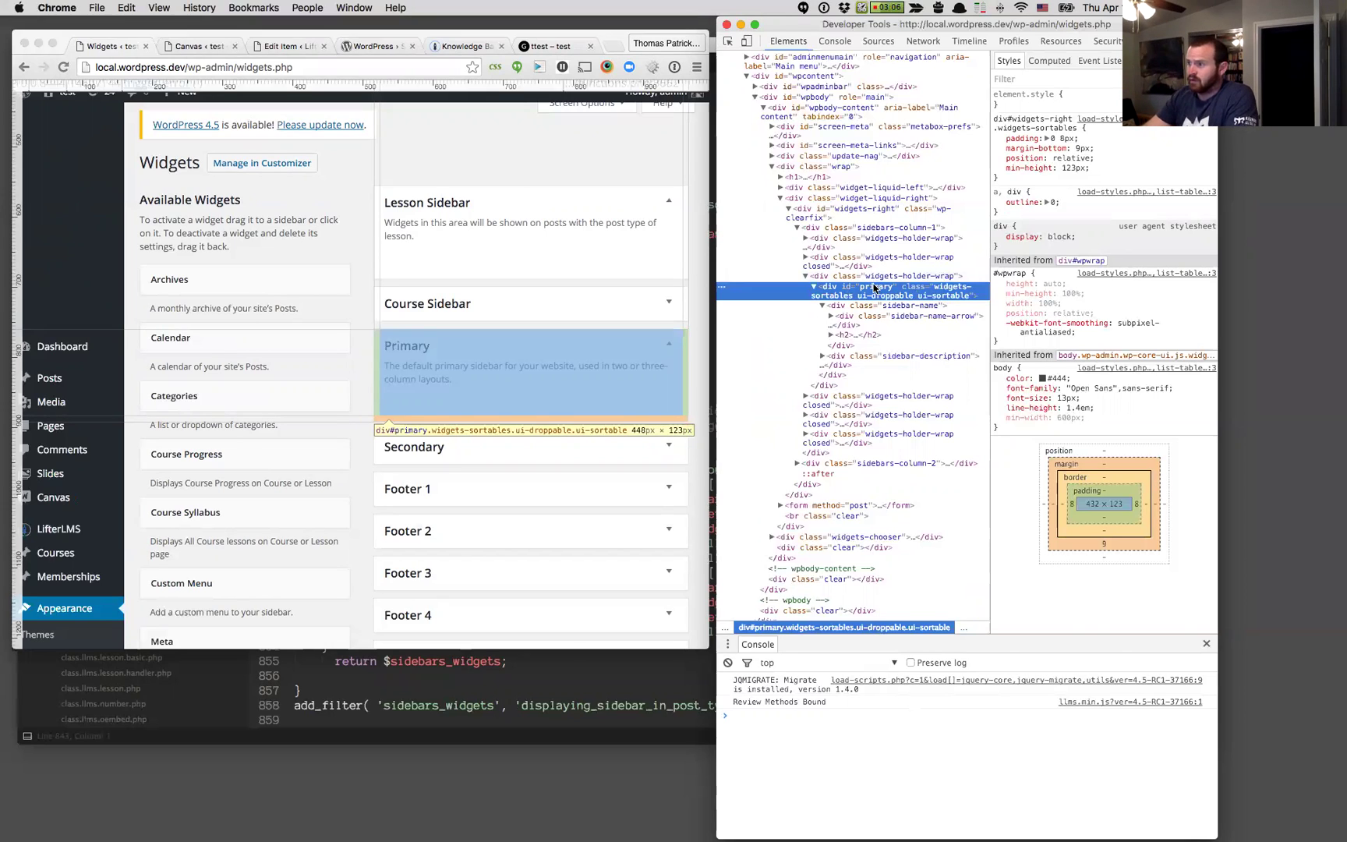
{"action": "double_click", "coordinate": [874, 288]}
- Copy the id 'primary', check the Knowledge Base and doc draft, and close the support forum tab
{"action": "key", "text": "Return"}
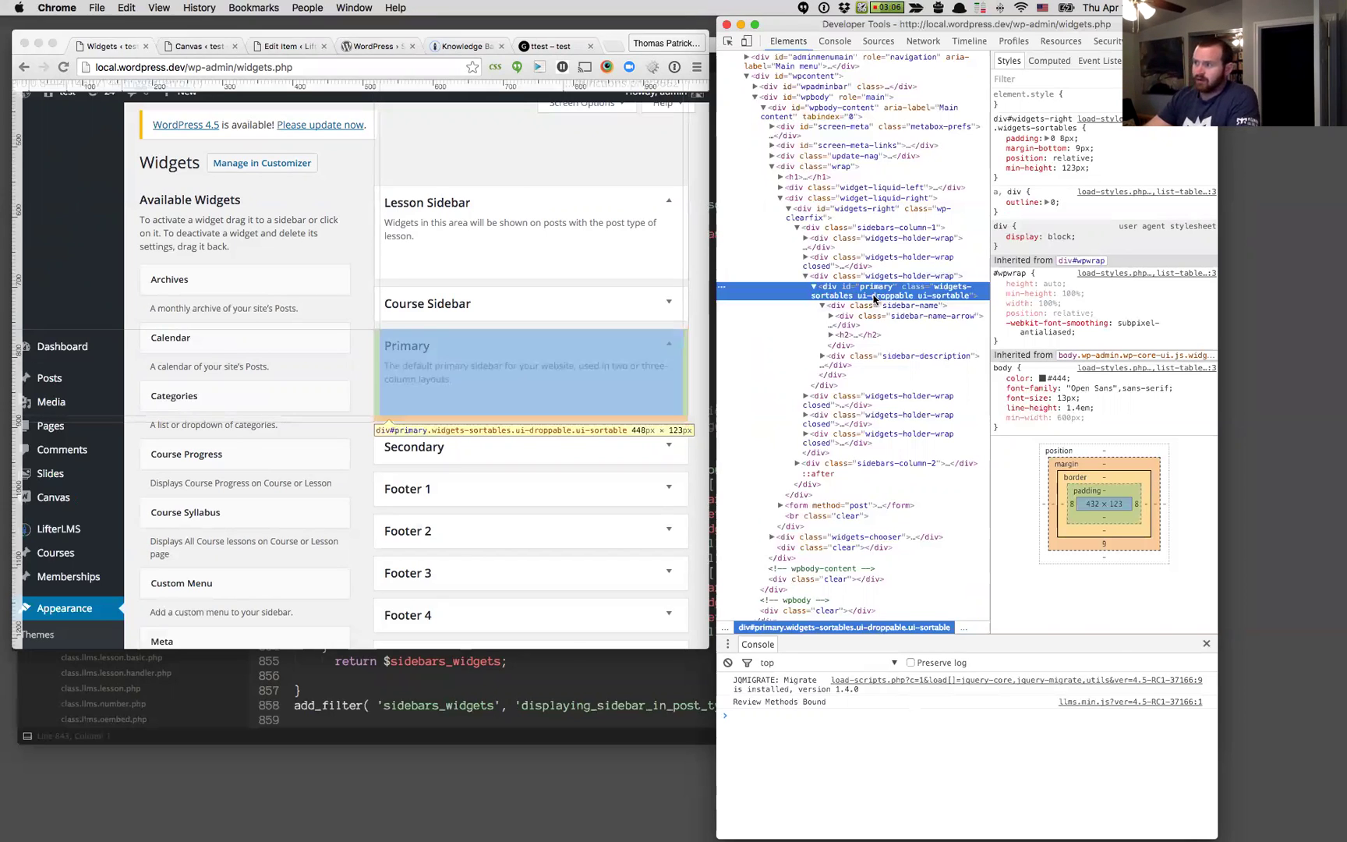
{"action": "left_click", "coordinate": [458, 143]}
{"action": "left_click", "coordinate": [464, 46]}
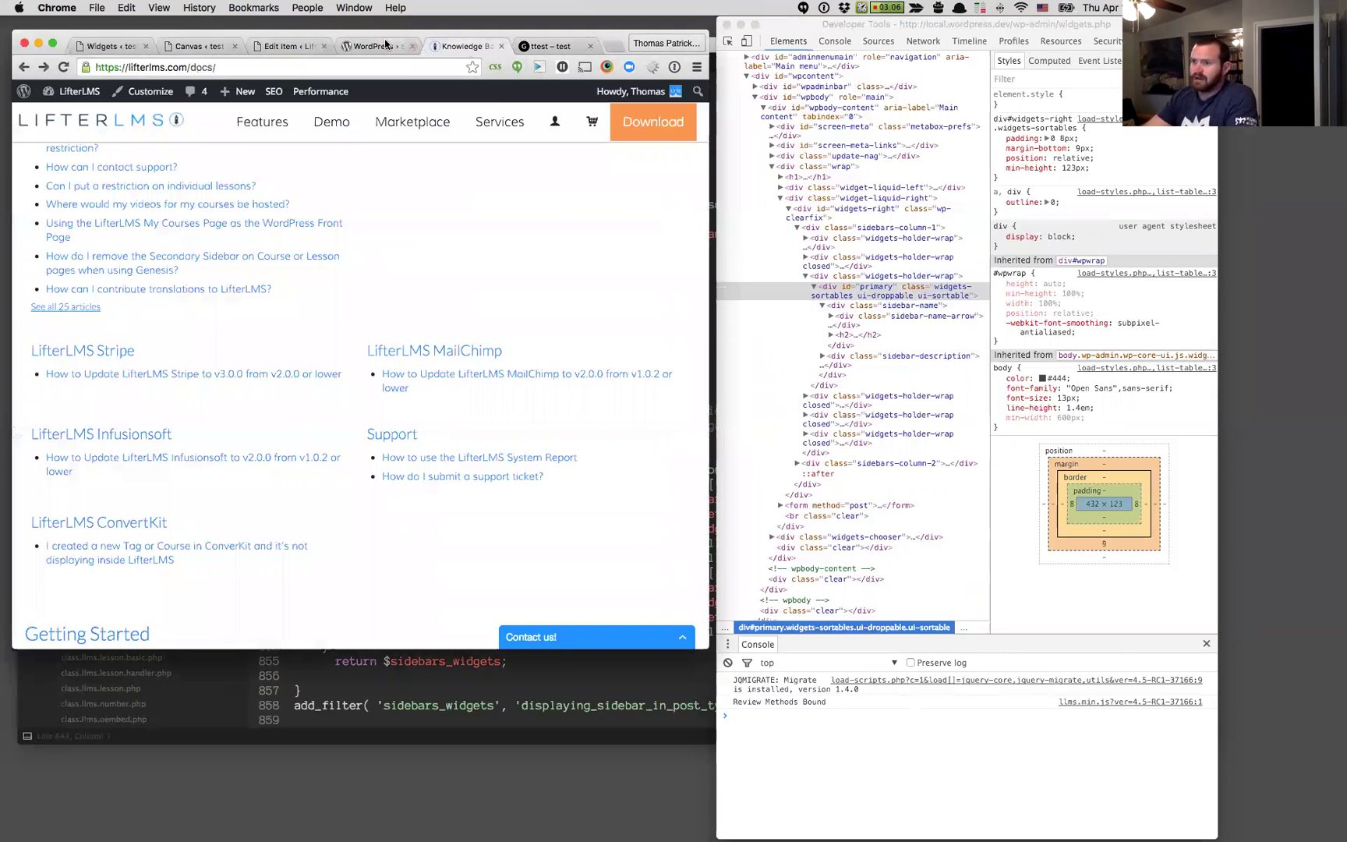
{"action": "left_click", "coordinate": [375, 46]}
{"action": "left_click", "coordinate": [299, 46]}
{"action": "left_click", "coordinate": [412, 46]}
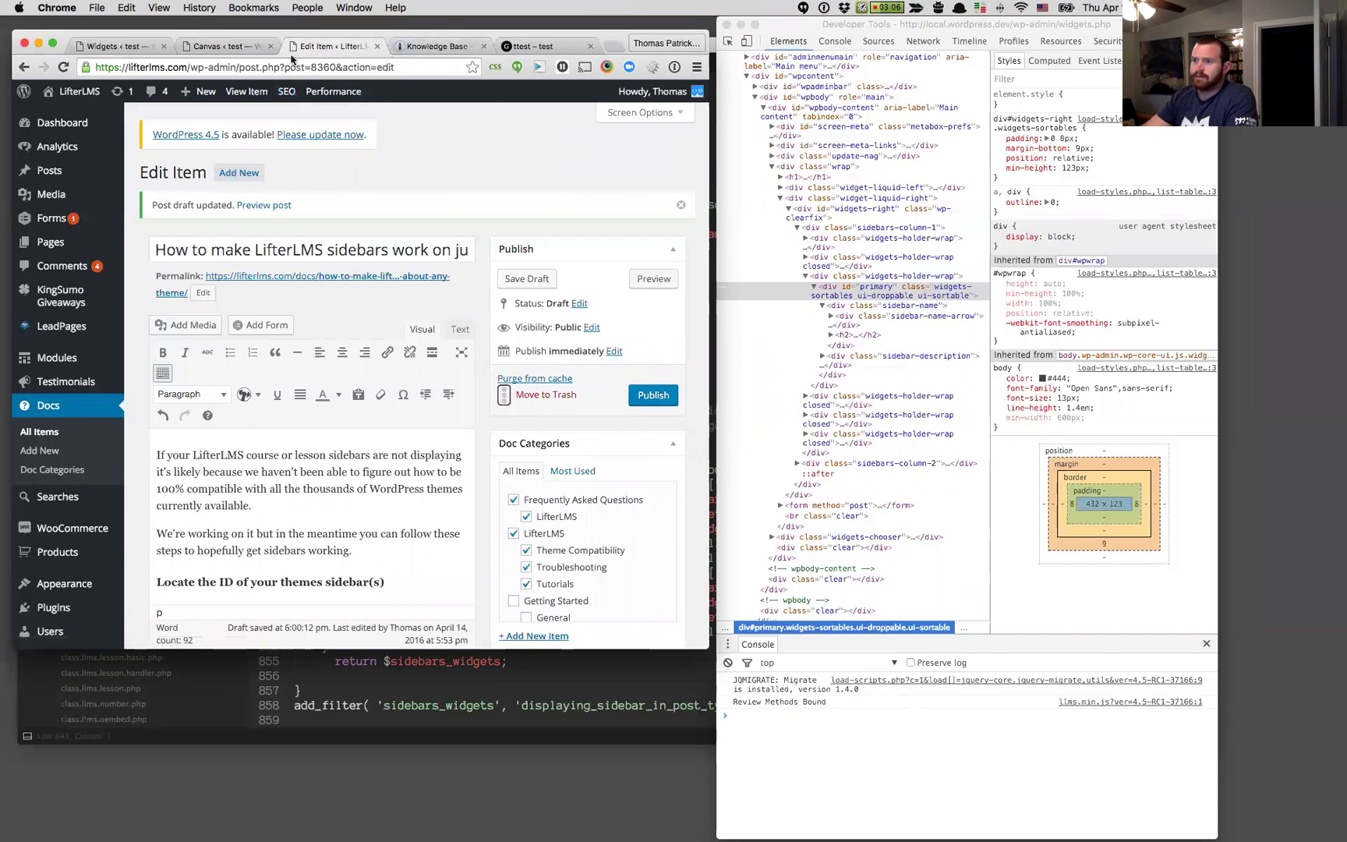
- Return to the Canvas welcome page showing version 5.9.19
{"action": "left_click", "coordinate": [231, 46]}
{"action": "left_click", "coordinate": [436, 46]}
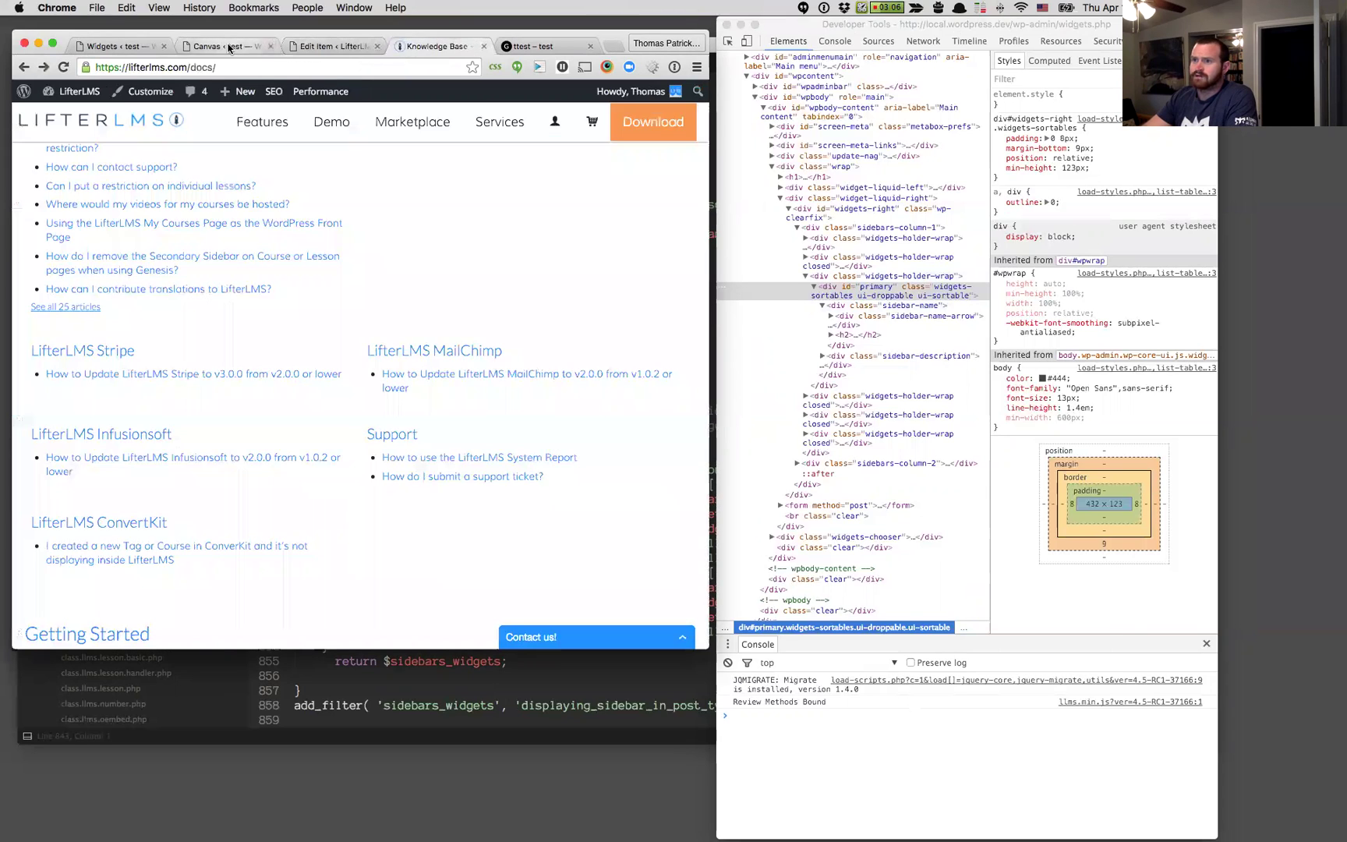
{"action": "left_click", "coordinate": [226, 46]}
{"action": "scroll", "coordinate": [441, 559], "scroll_direction": "down", "scroll_amount": 5}
{"action": "scroll", "coordinate": [441, 558], "scroll_direction": "up", "scroll_amount": 5}
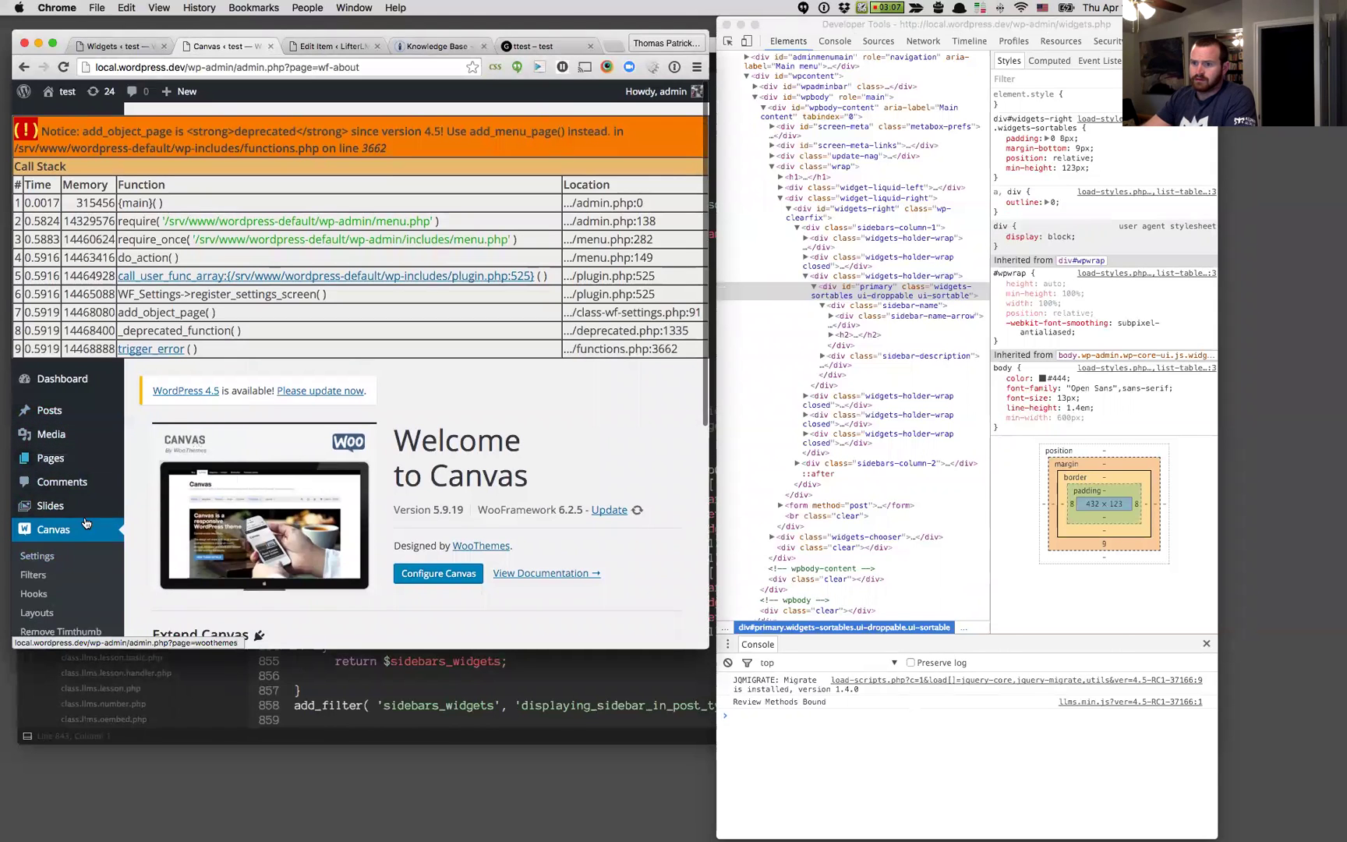
- Activate the Divi theme from the installed themes list
{"action": "scroll", "coordinate": [86, 522], "scroll_direction": "down", "scroll_amount": 2}
{"action": "scroll", "coordinate": [78, 476], "scroll_direction": "down", "scroll_amount": 3}
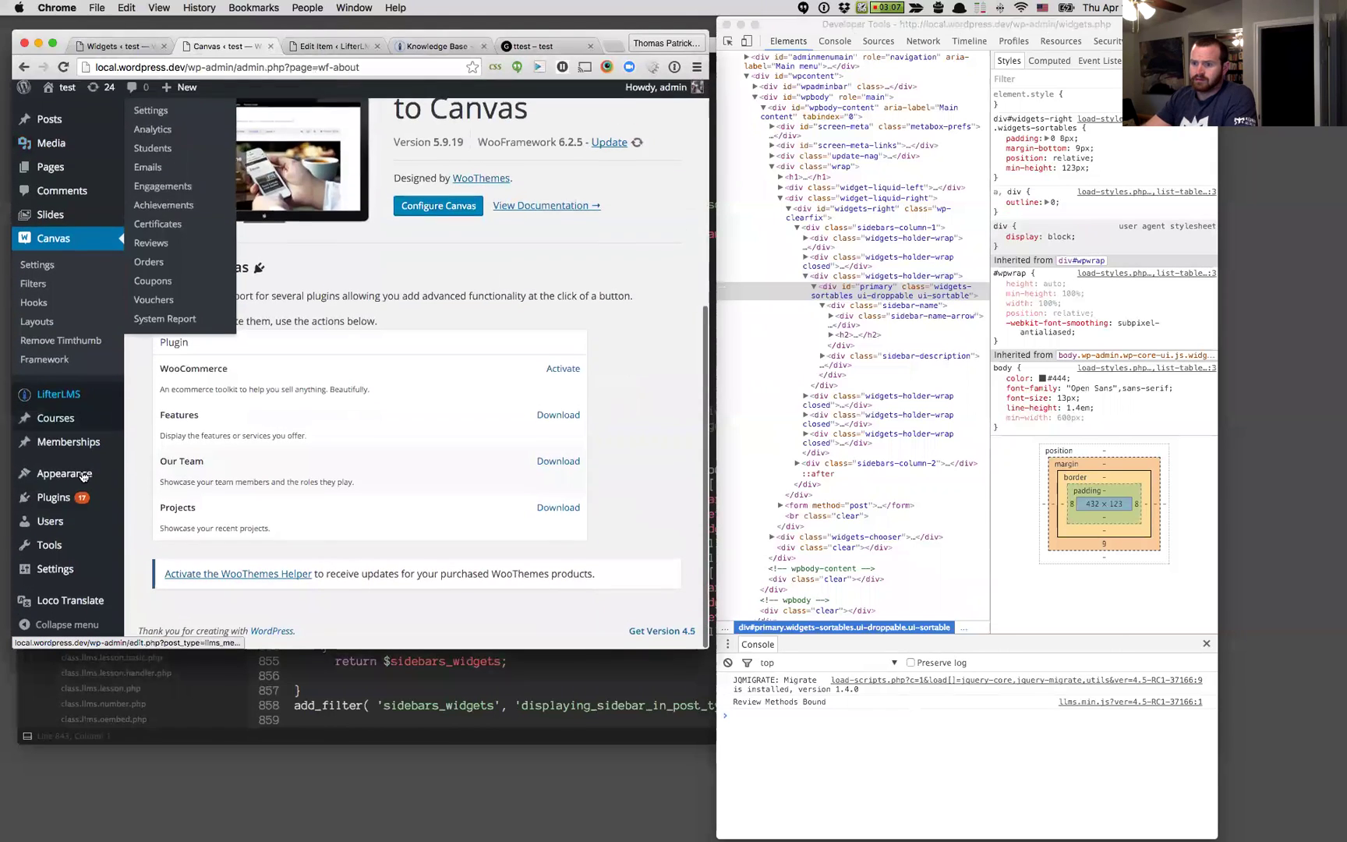
{"action": "mouse_move", "coordinate": [56, 483]}
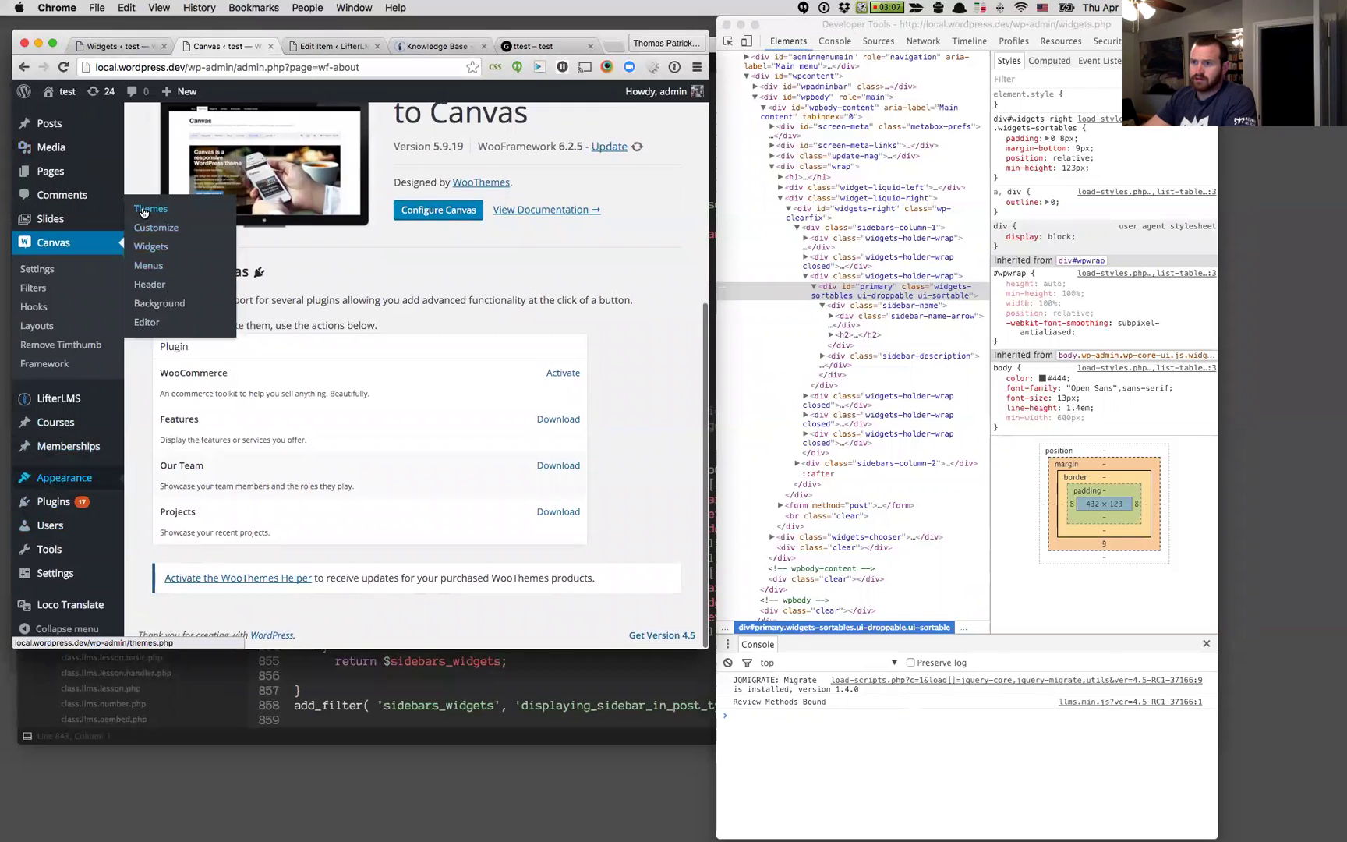
{"action": "left_click", "coordinate": [150, 245]}
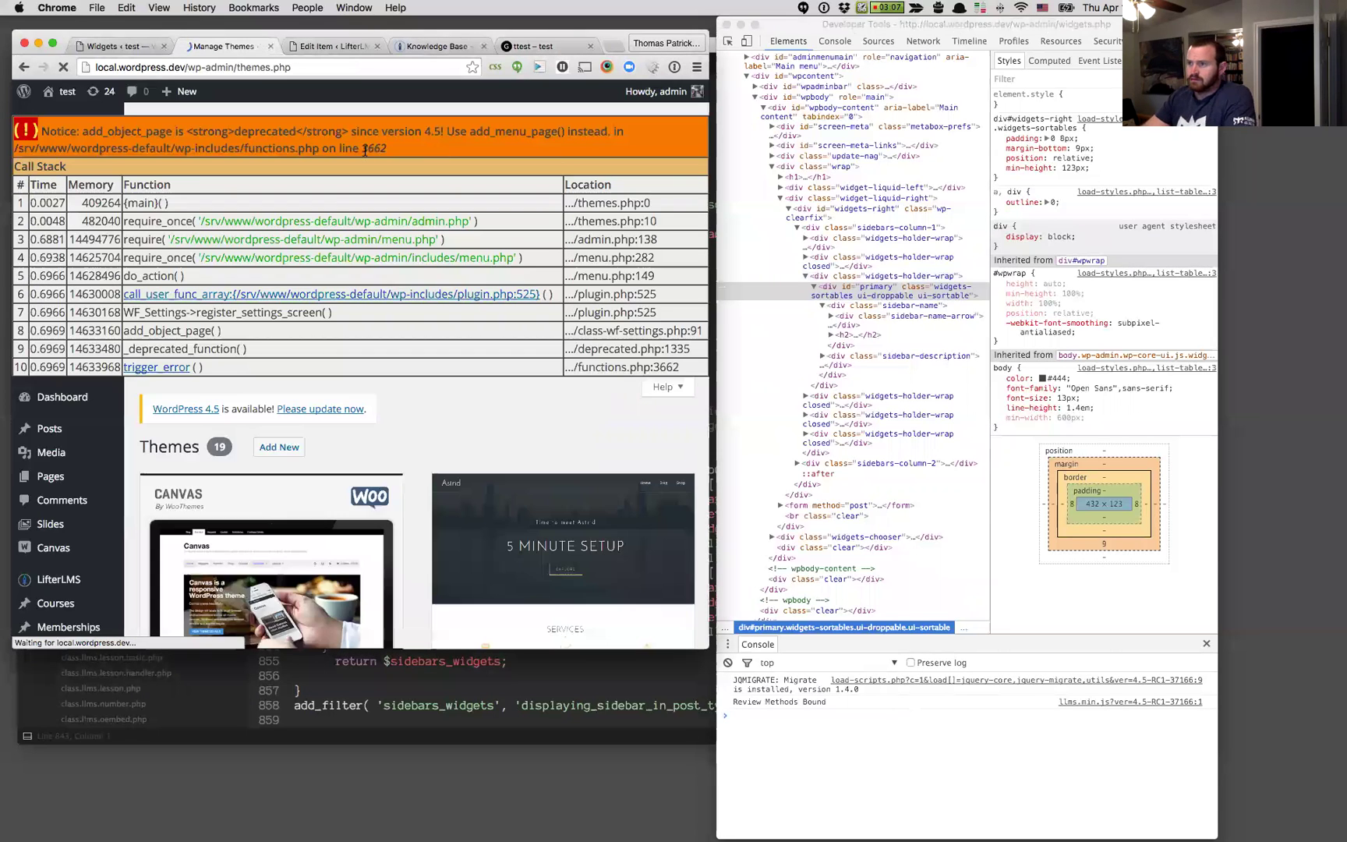
{"action": "scroll", "coordinate": [337, 516], "scroll_direction": "down", "scroll_amount": 10}
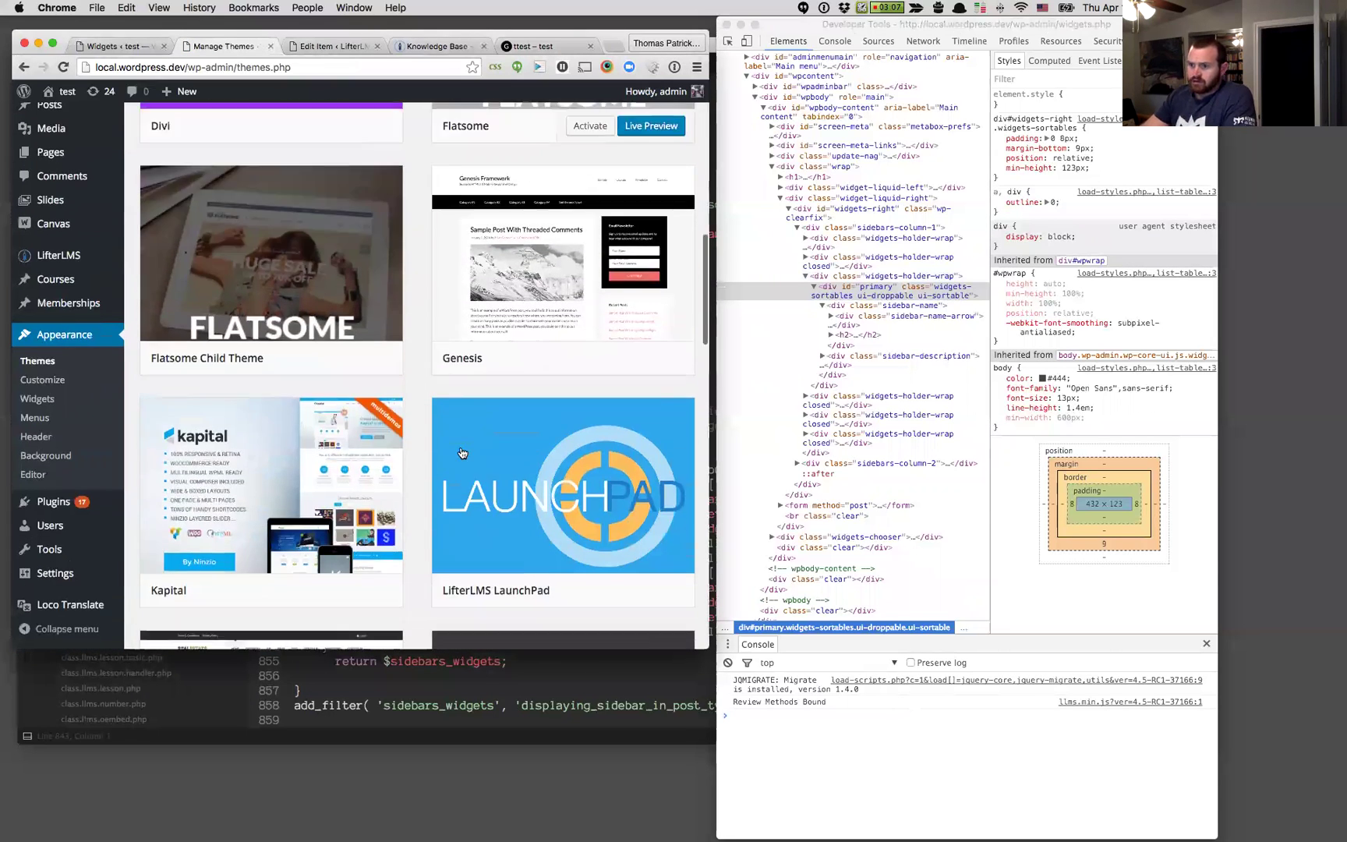
{"action": "scroll", "coordinate": [462, 453], "scroll_direction": "up", "scroll_amount": 5}
{"action": "left_click", "coordinate": [282, 385]}
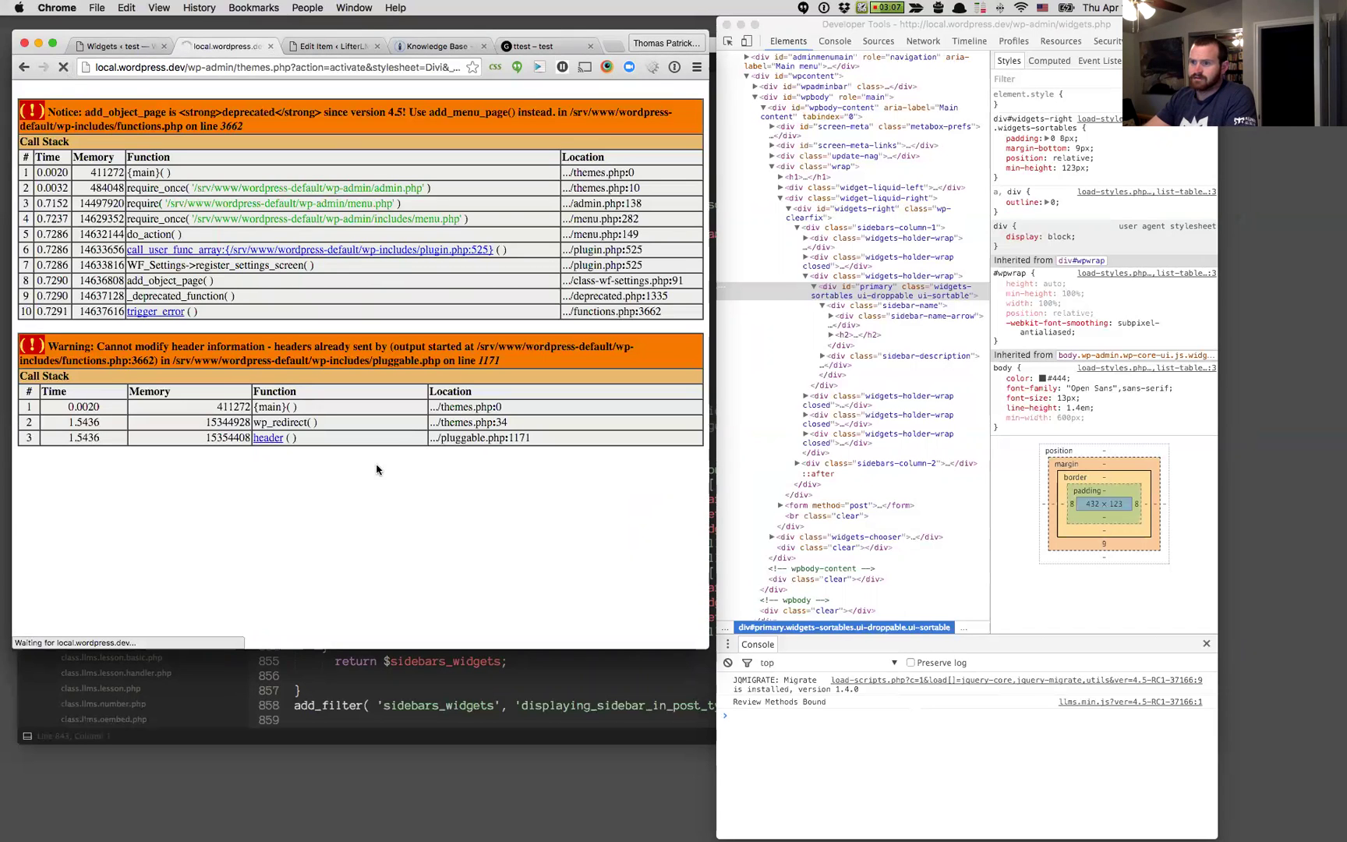
- Reload the Widgets page to show Divi's Footer Area sidebars
{"action": "scroll", "coordinate": [437, 470], "scroll_direction": "down", "scroll_amount": 3}
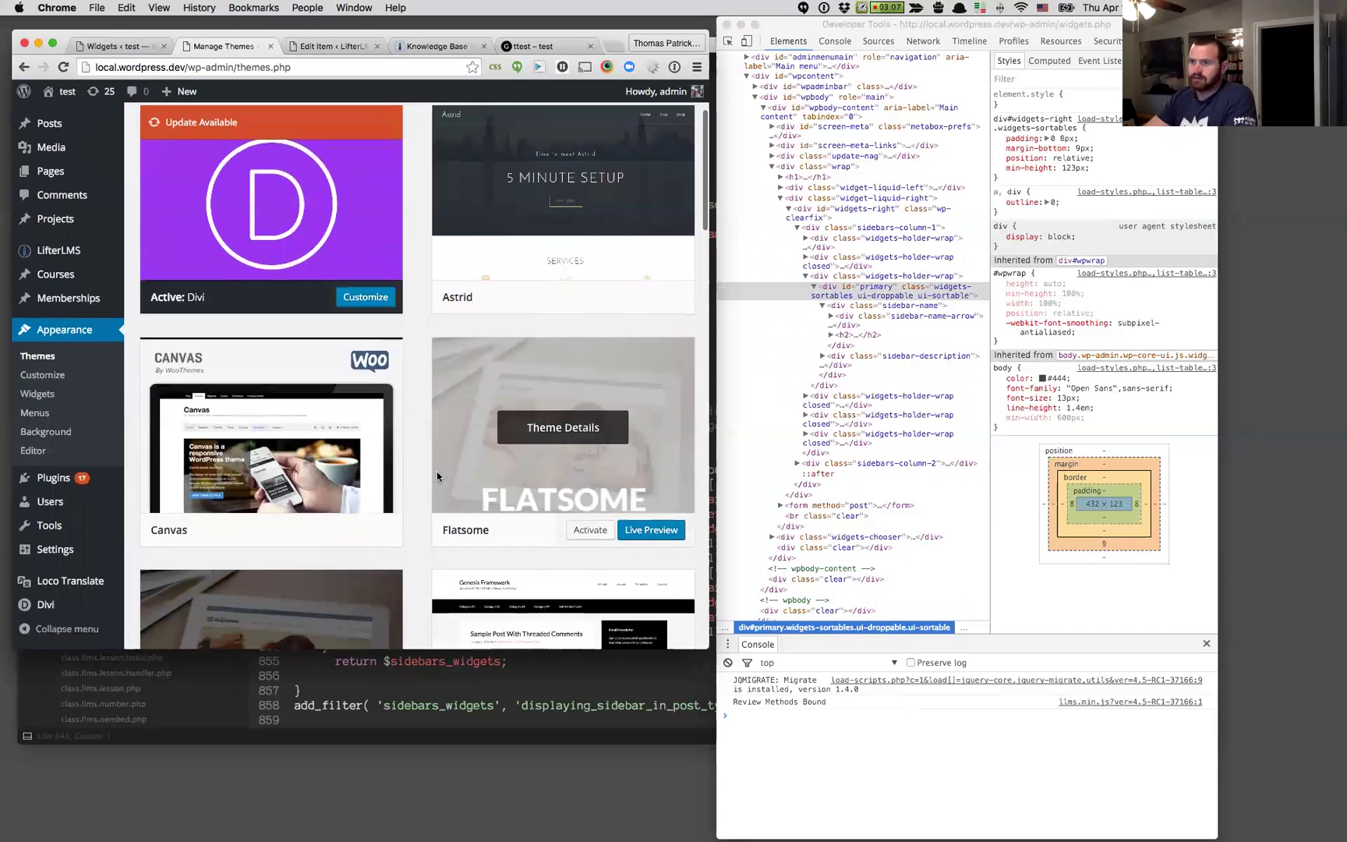
{"action": "scroll", "coordinate": [437, 470], "scroll_direction": "up", "scroll_amount": 3}
{"action": "left_click", "coordinate": [117, 46]}
{"action": "left_click", "coordinate": [62, 67]}
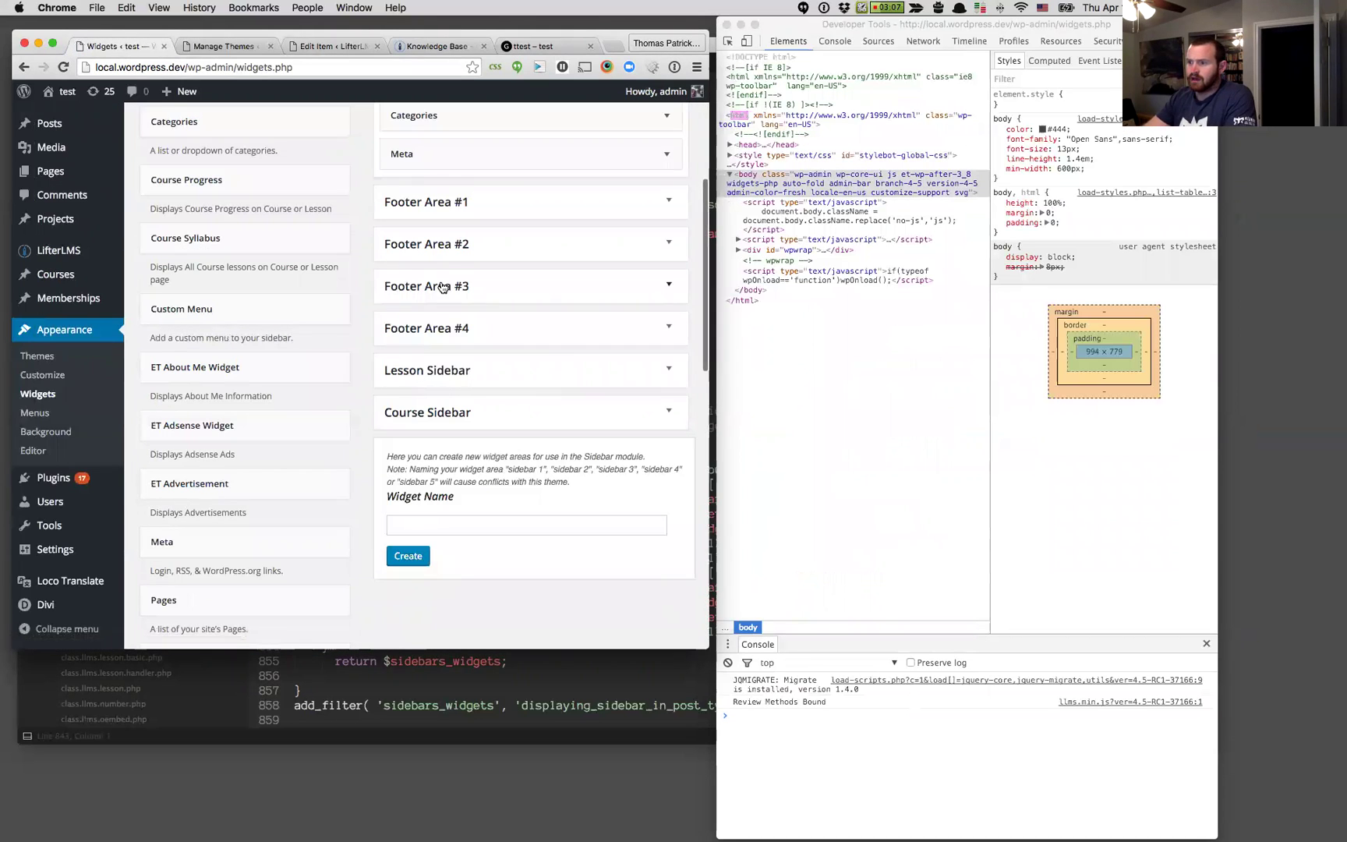
- Inspect Divi's Sidebar heading and read its container id, sidebar-1
{"action": "scroll", "coordinate": [439, 291], "scroll_direction": "up", "scroll_amount": 5}
{"action": "scroll", "coordinate": [475, 508], "scroll_direction": "down", "scroll_amount": 5}
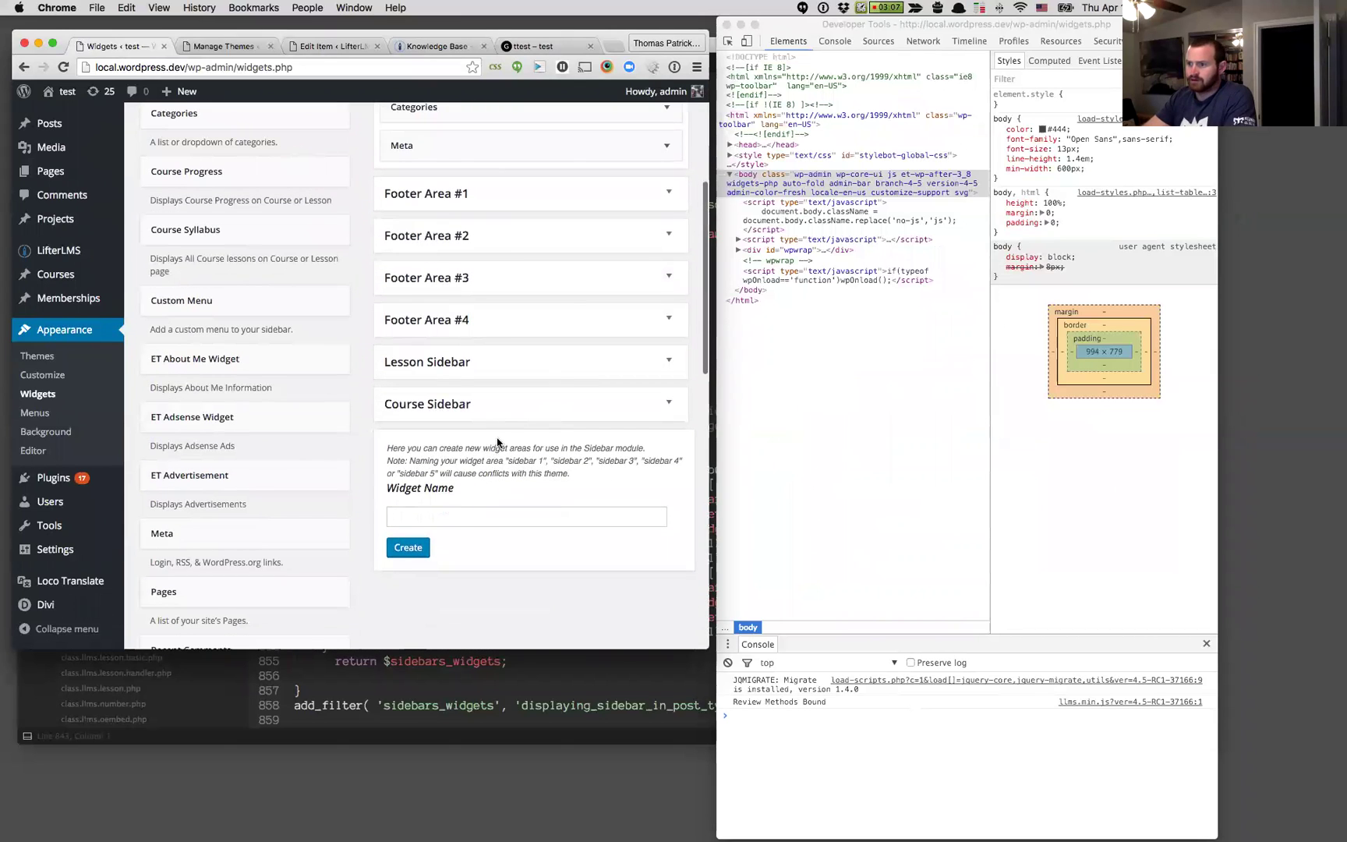
{"action": "scroll", "coordinate": [546, 433], "scroll_direction": "up", "scroll_amount": 5}
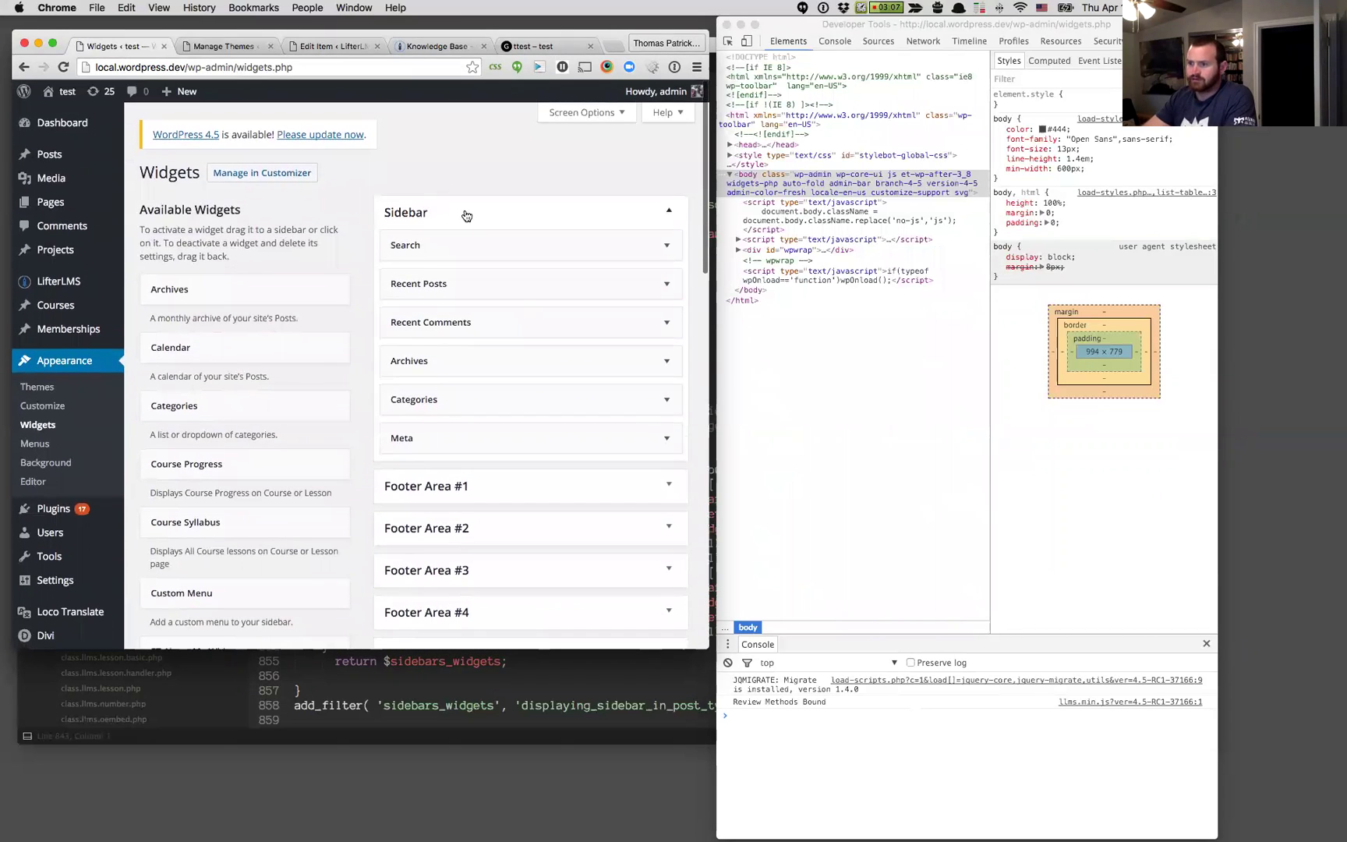
{"action": "right_click", "coordinate": [407, 211]}
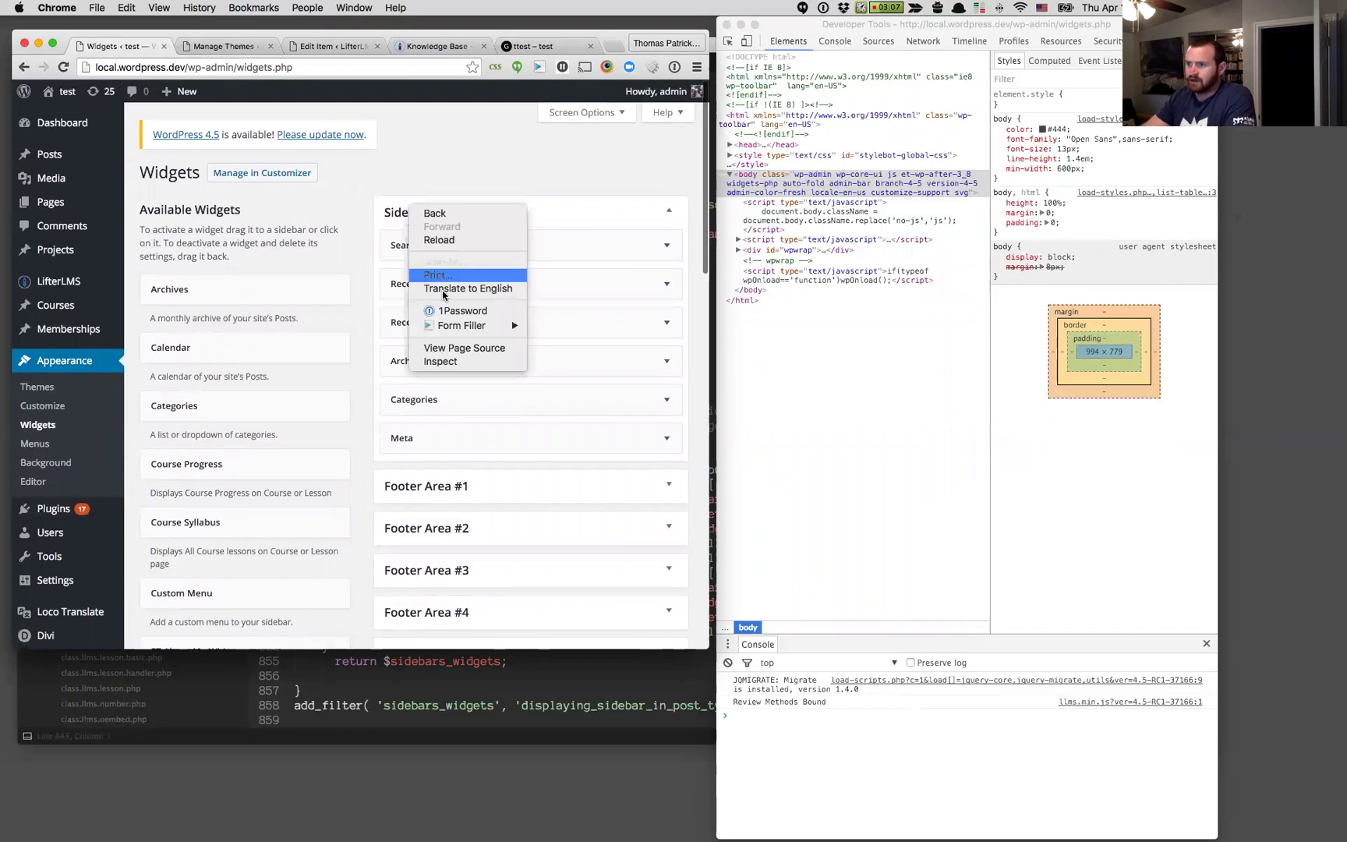
{"action": "left_click", "coordinate": [444, 362]}
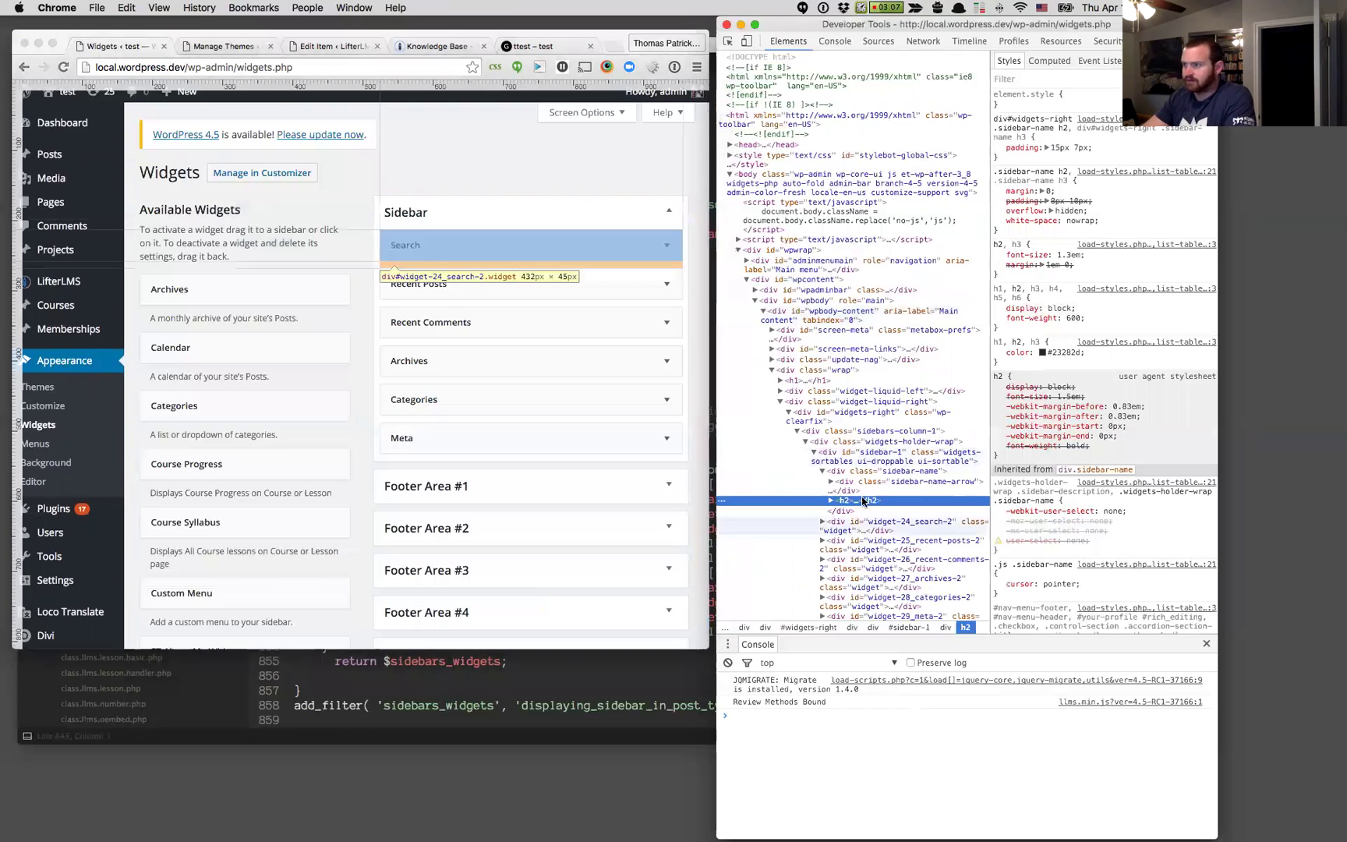
{"action": "left_click", "coordinate": [879, 456]}
{"action": "double_click", "coordinate": [889, 452]}
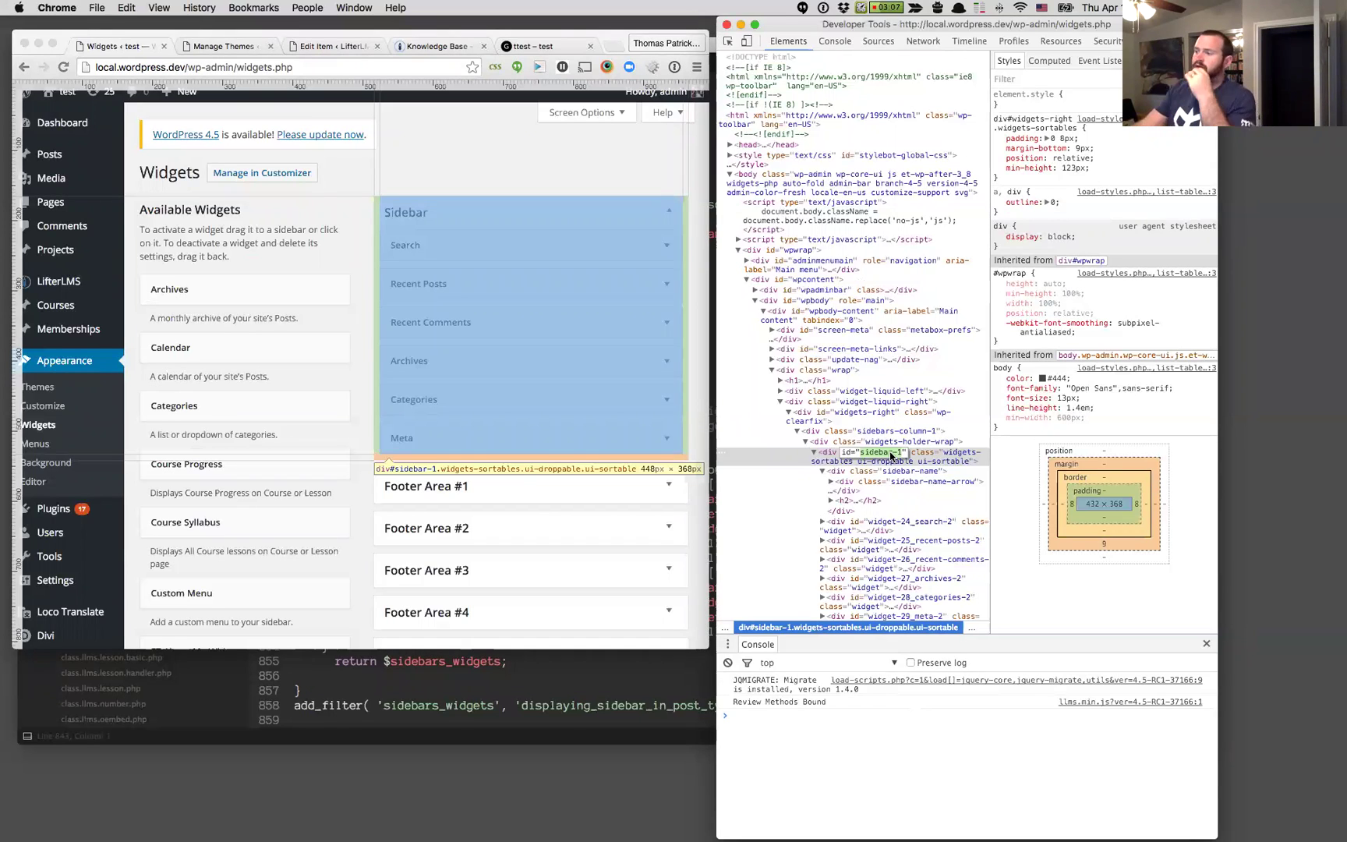
{"action": "left_click", "coordinate": [577, 459]}
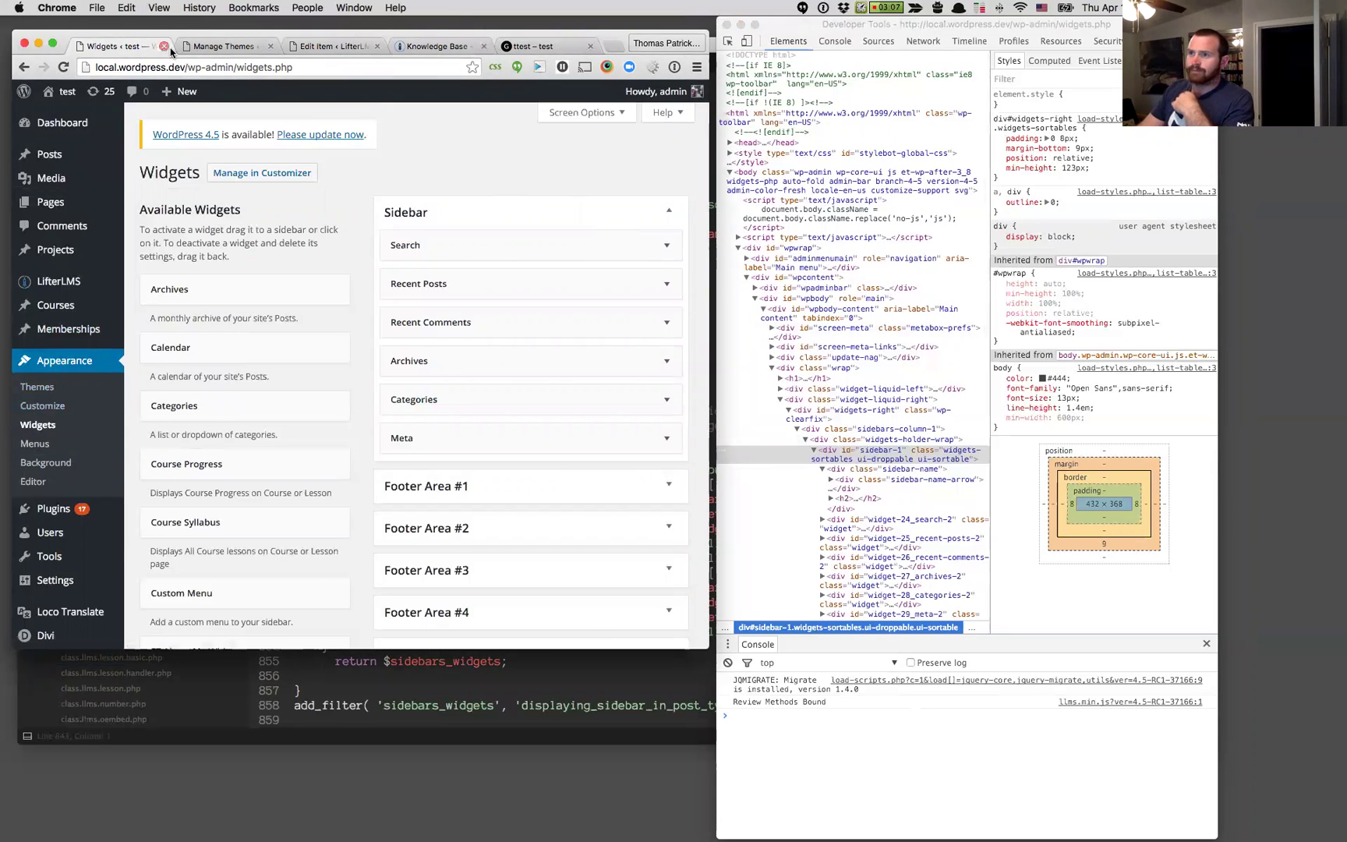
- Activate the Genesis theme on the Manage Themes page
{"action": "left_click", "coordinate": [195, 46]}
{"action": "scroll", "coordinate": [463, 484], "scroll_direction": "down", "scroll_amount": 4}
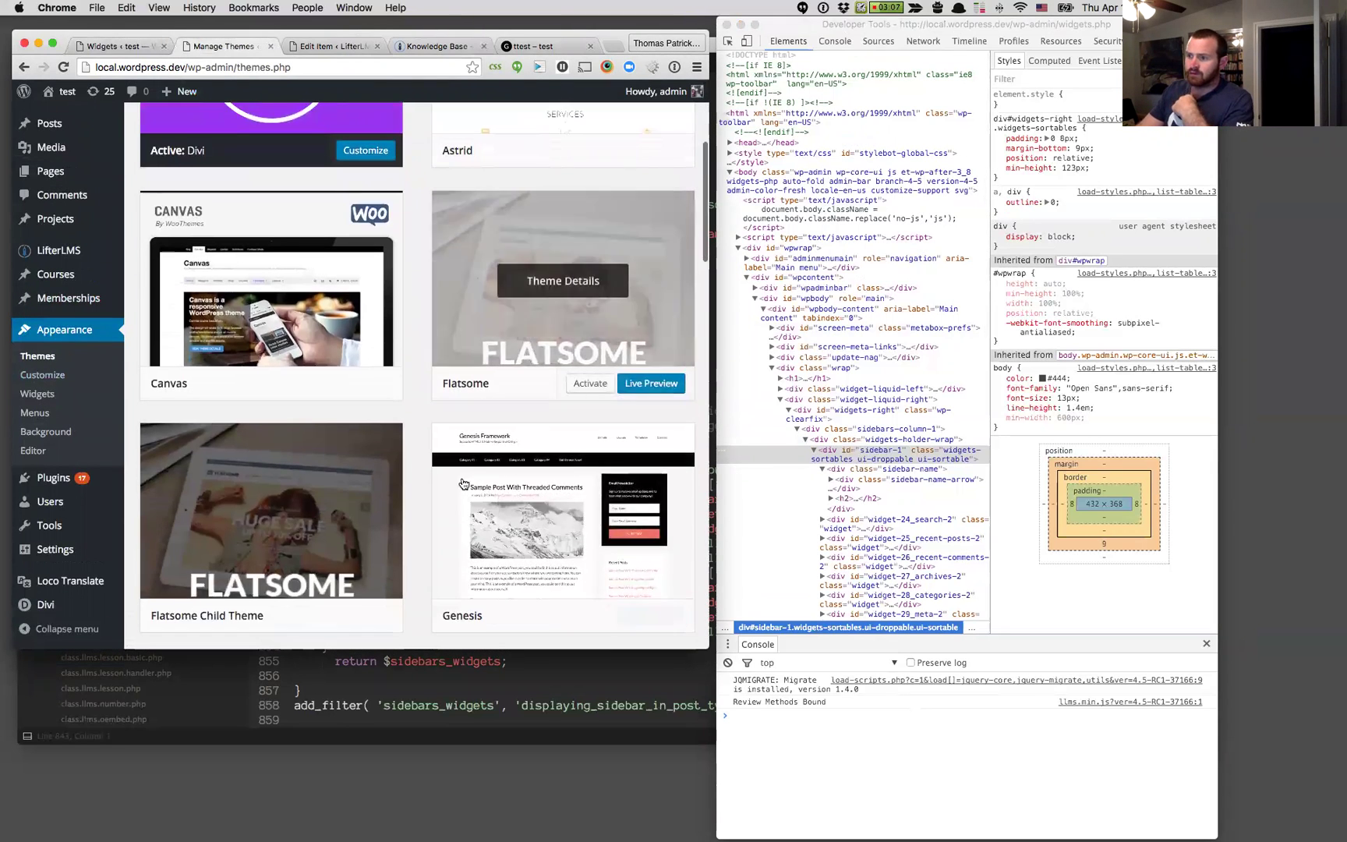
{"action": "scroll", "coordinate": [463, 483], "scroll_direction": "down", "scroll_amount": 5}
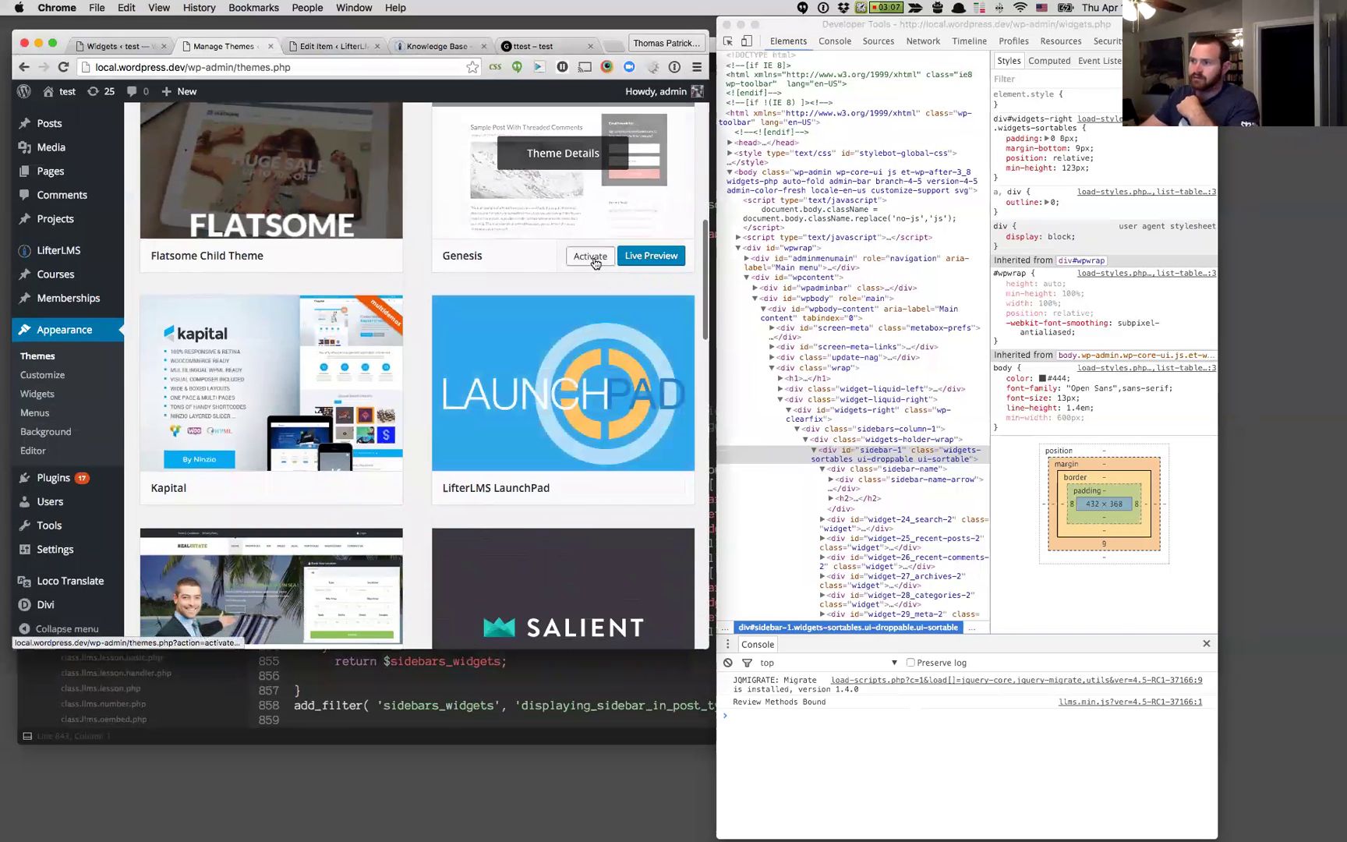
{"action": "left_click", "coordinate": [590, 256]}
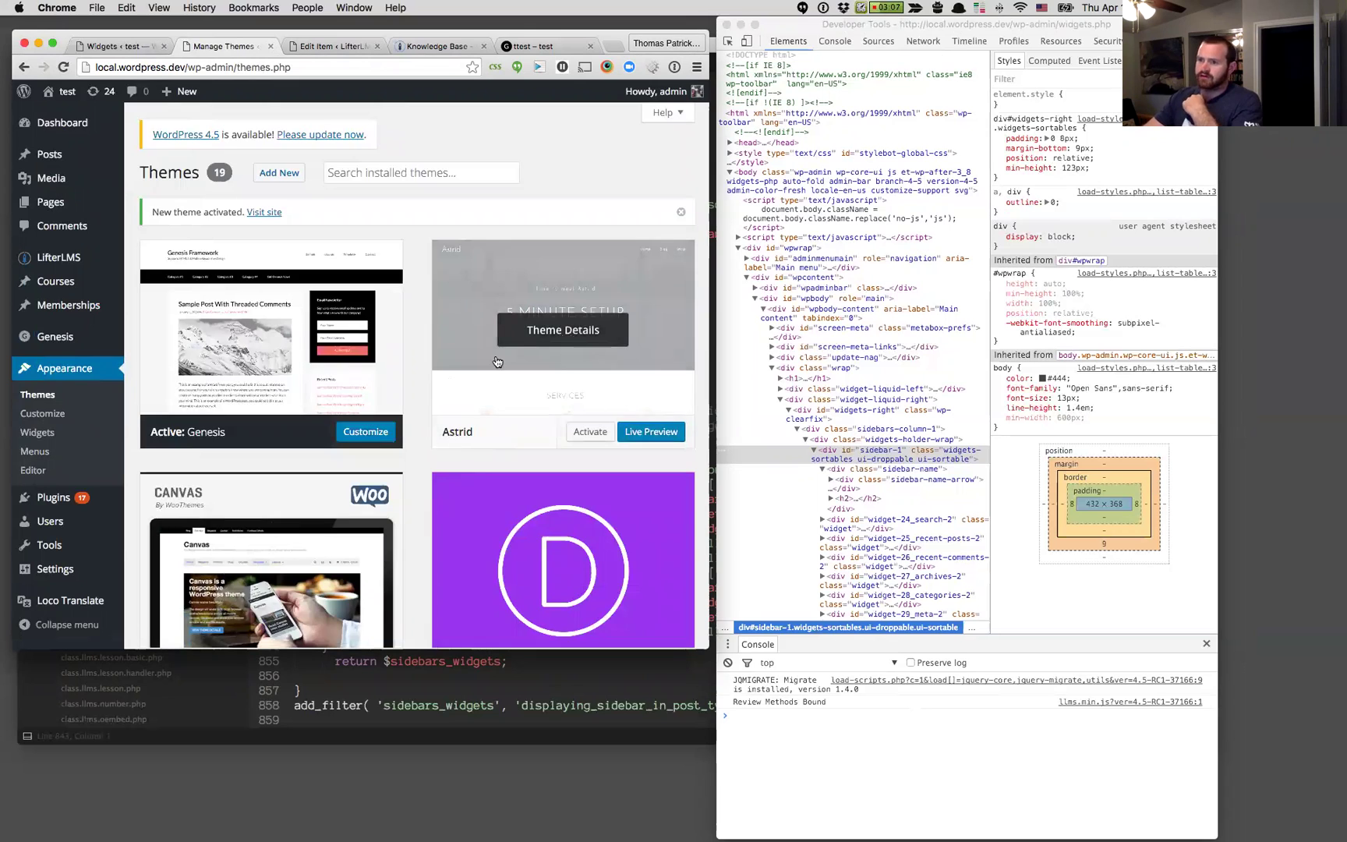
- Activate the Tesseract theme and return to the Widgets page showing its Primary Sidebar
{"action": "scroll", "coordinate": [497, 361], "scroll_direction": "down", "scroll_amount": 4}
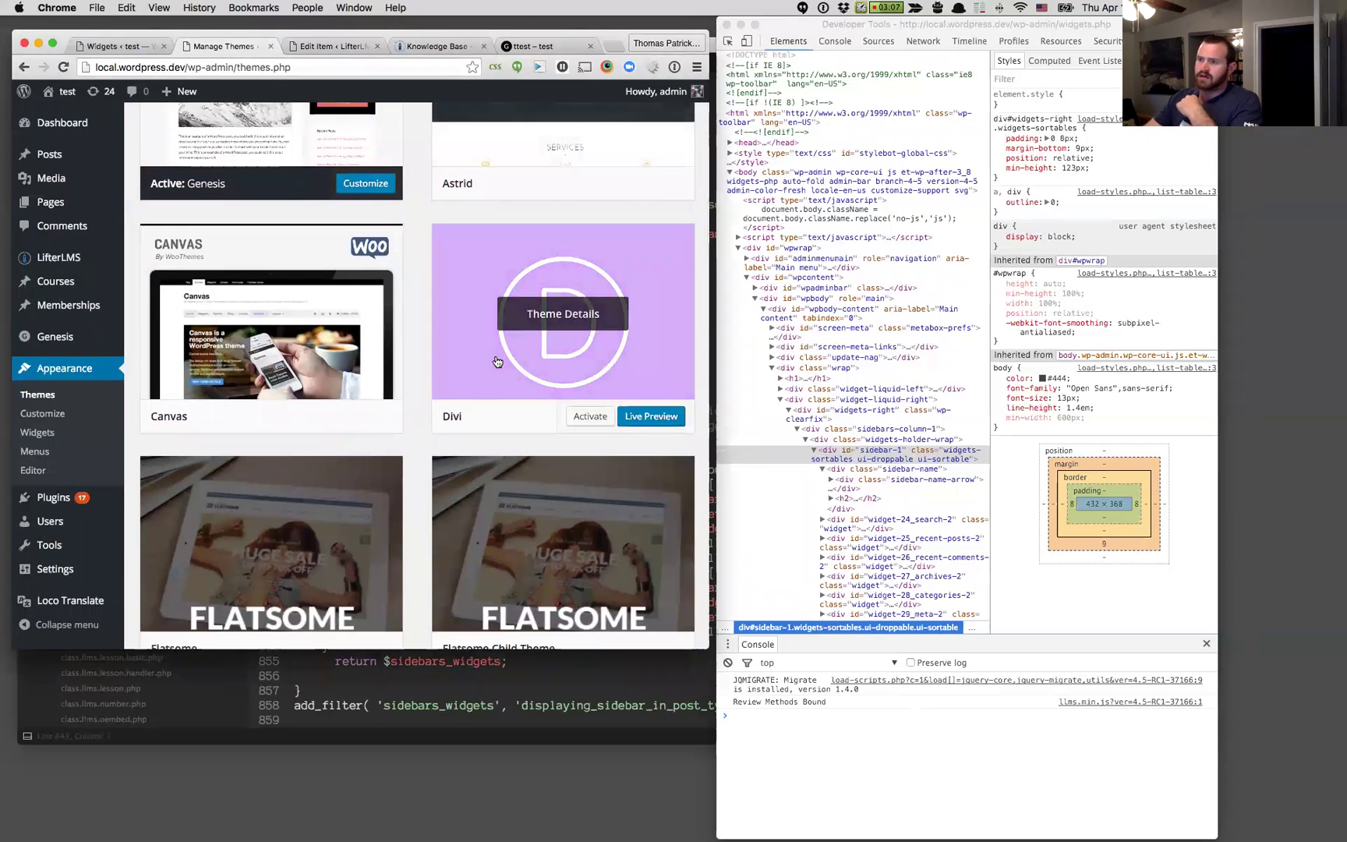
{"action": "scroll", "coordinate": [474, 401], "scroll_direction": "down", "scroll_amount": 10}
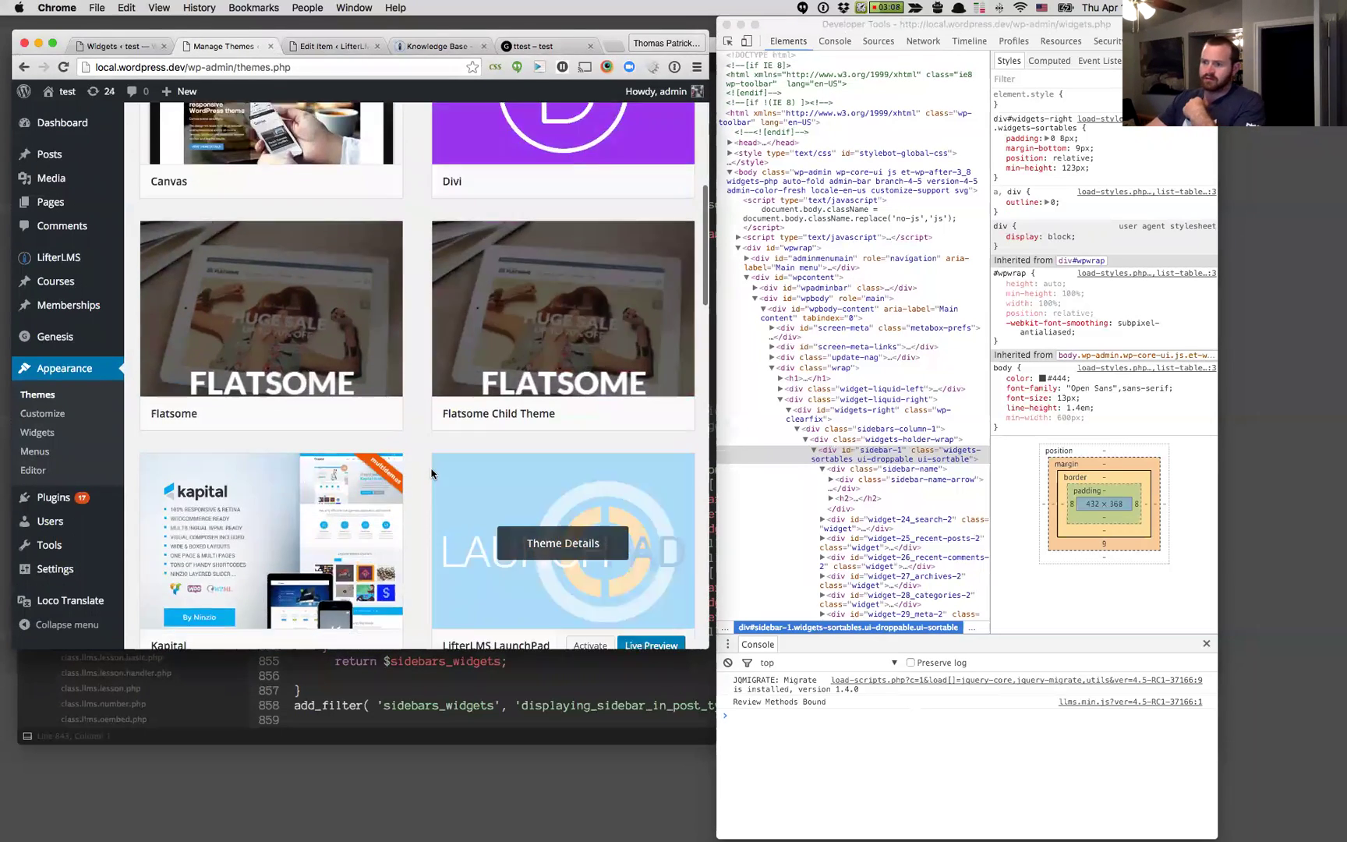
{"action": "scroll", "coordinate": [363, 457], "scroll_direction": "down", "scroll_amount": 2}
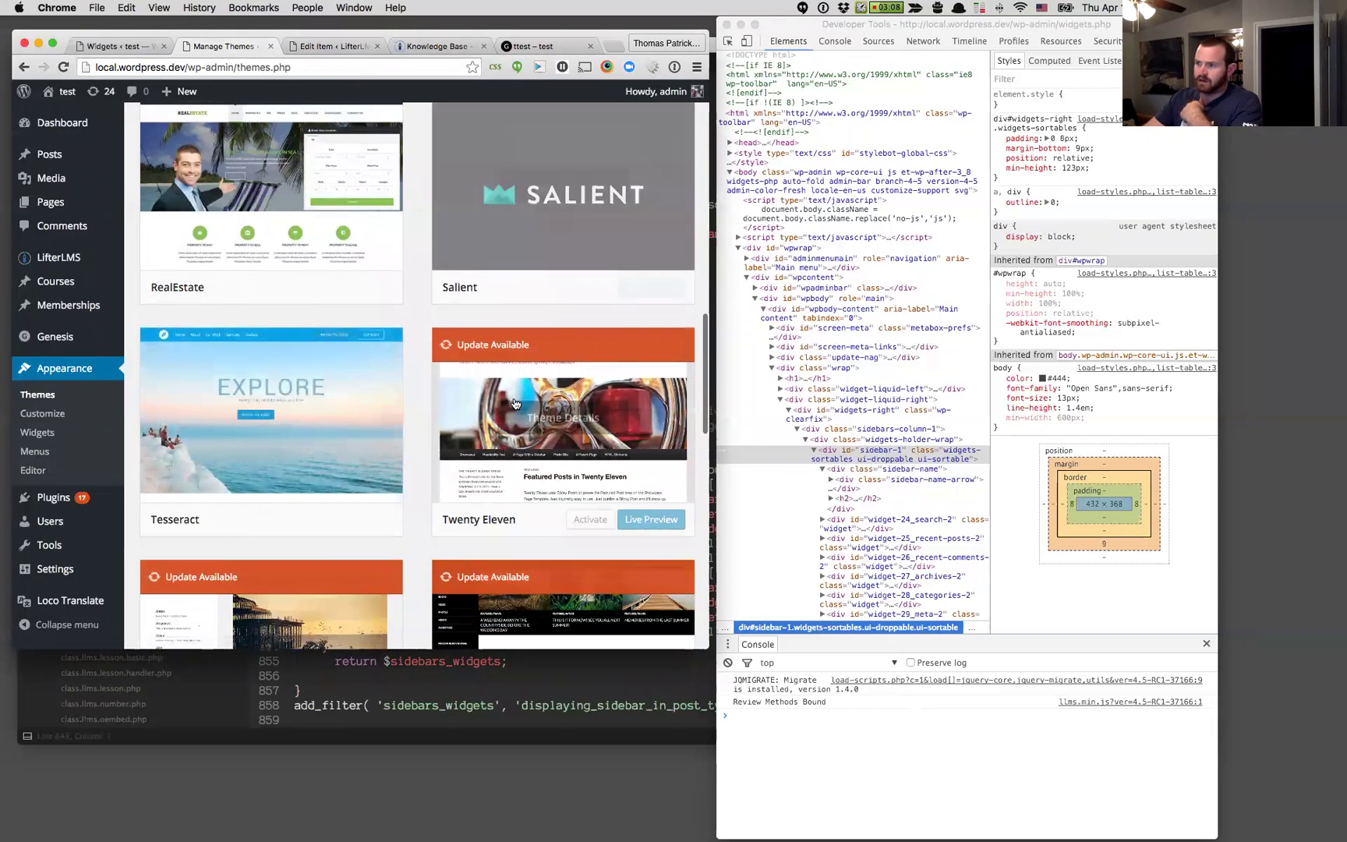
{"action": "scroll", "coordinate": [363, 457], "scroll_direction": "down", "scroll_amount": 2}
{"action": "left_click", "coordinate": [294, 353]}
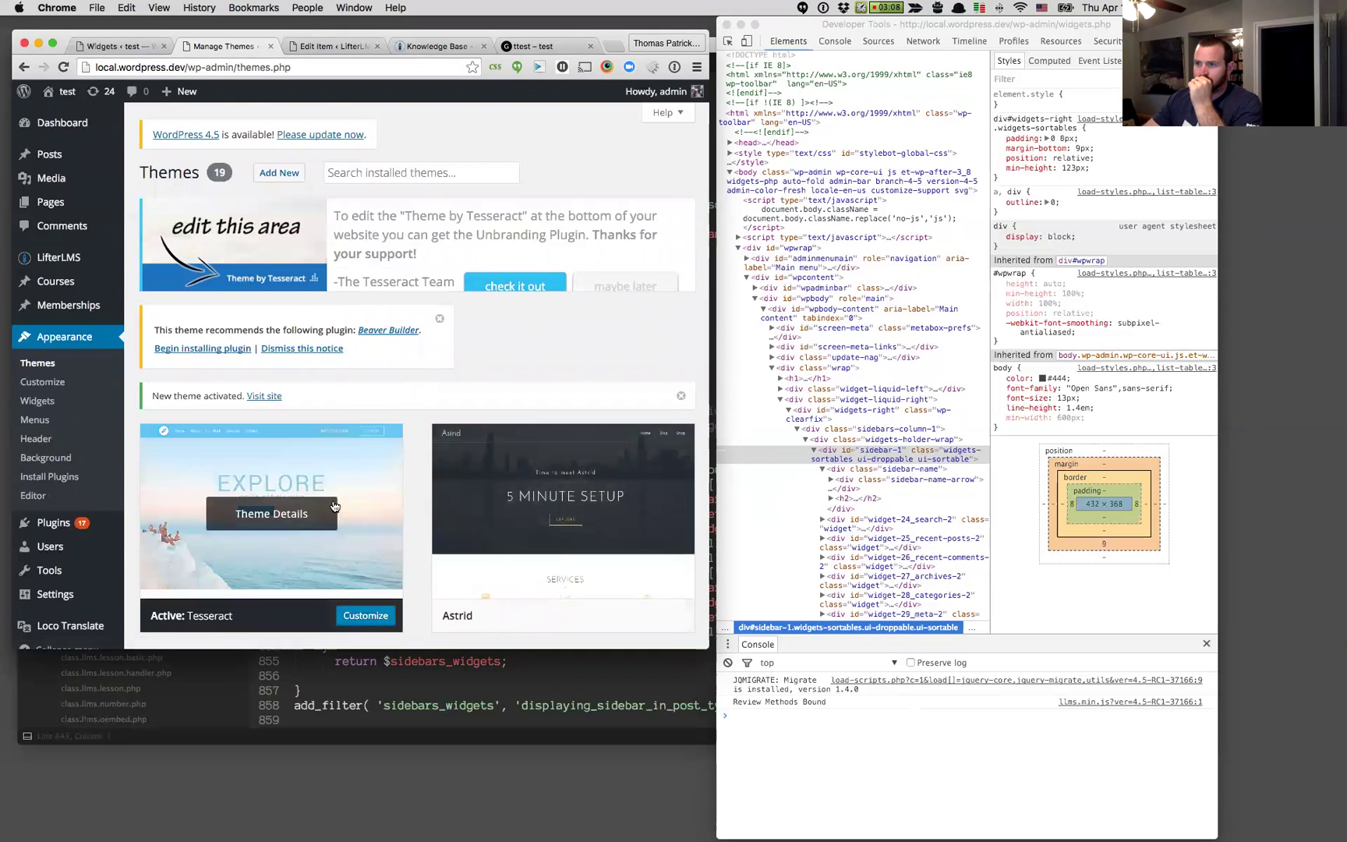
{"action": "scroll", "coordinate": [282, 351], "scroll_direction": "down", "scroll_amount": 5}
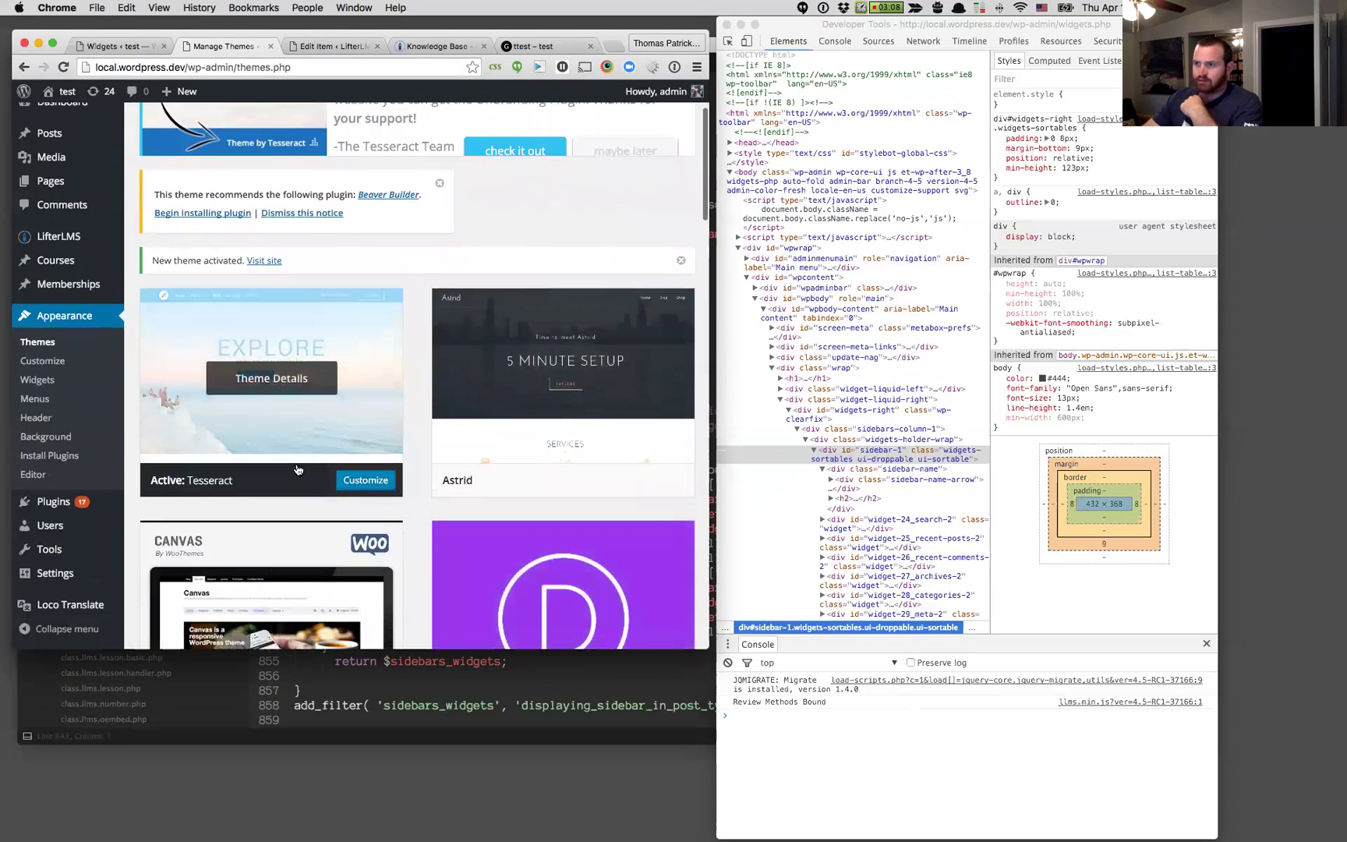
{"action": "scroll", "coordinate": [271, 374], "scroll_direction": "up", "scroll_amount": 2}
{"action": "left_click", "coordinate": [125, 47]}
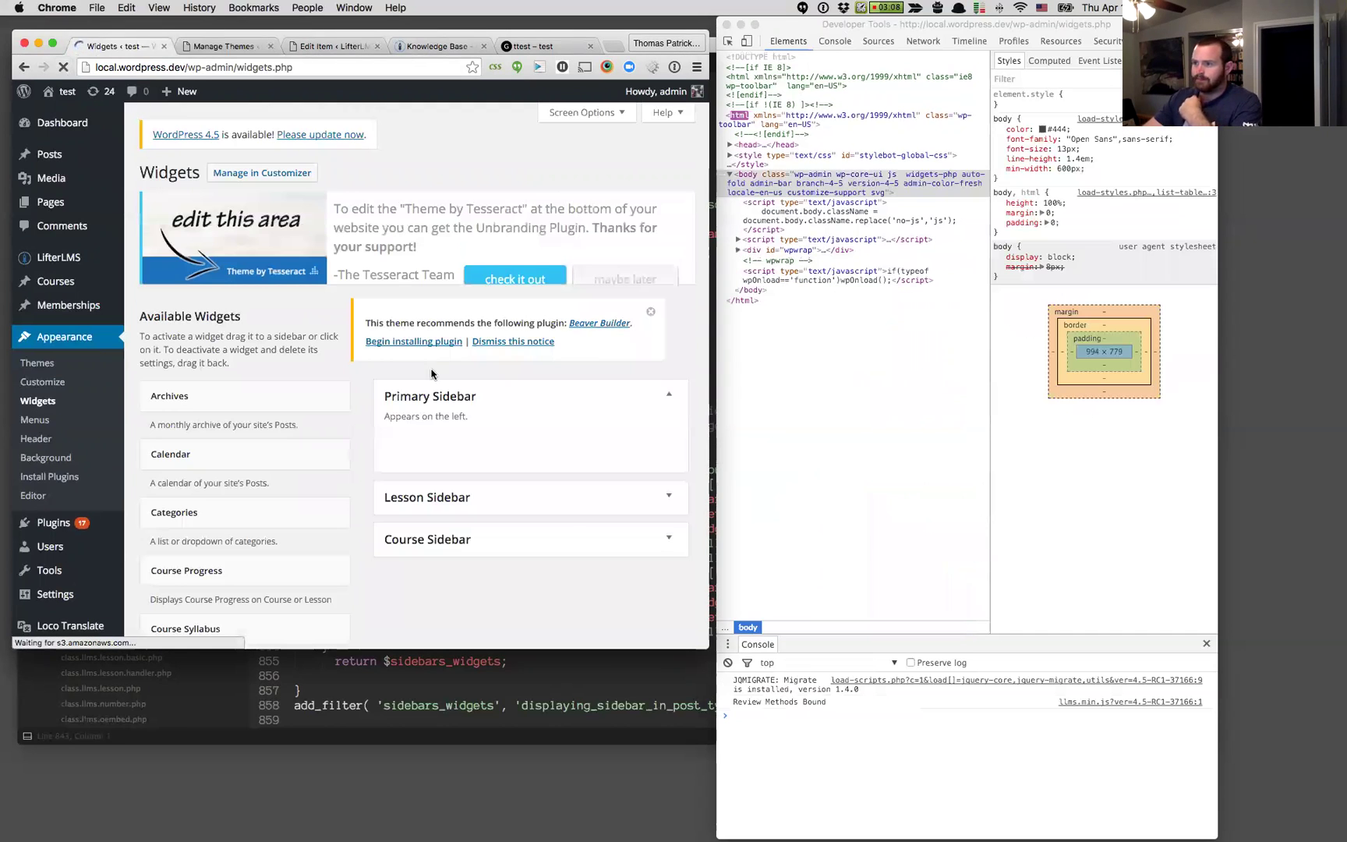
- Inspect Tesseract's Primary Sidebar and confirm its container id is sidebar-1, leaving it unchanged
{"action": "scroll", "coordinate": [471, 384], "scroll_direction": "down", "scroll_amount": 3}
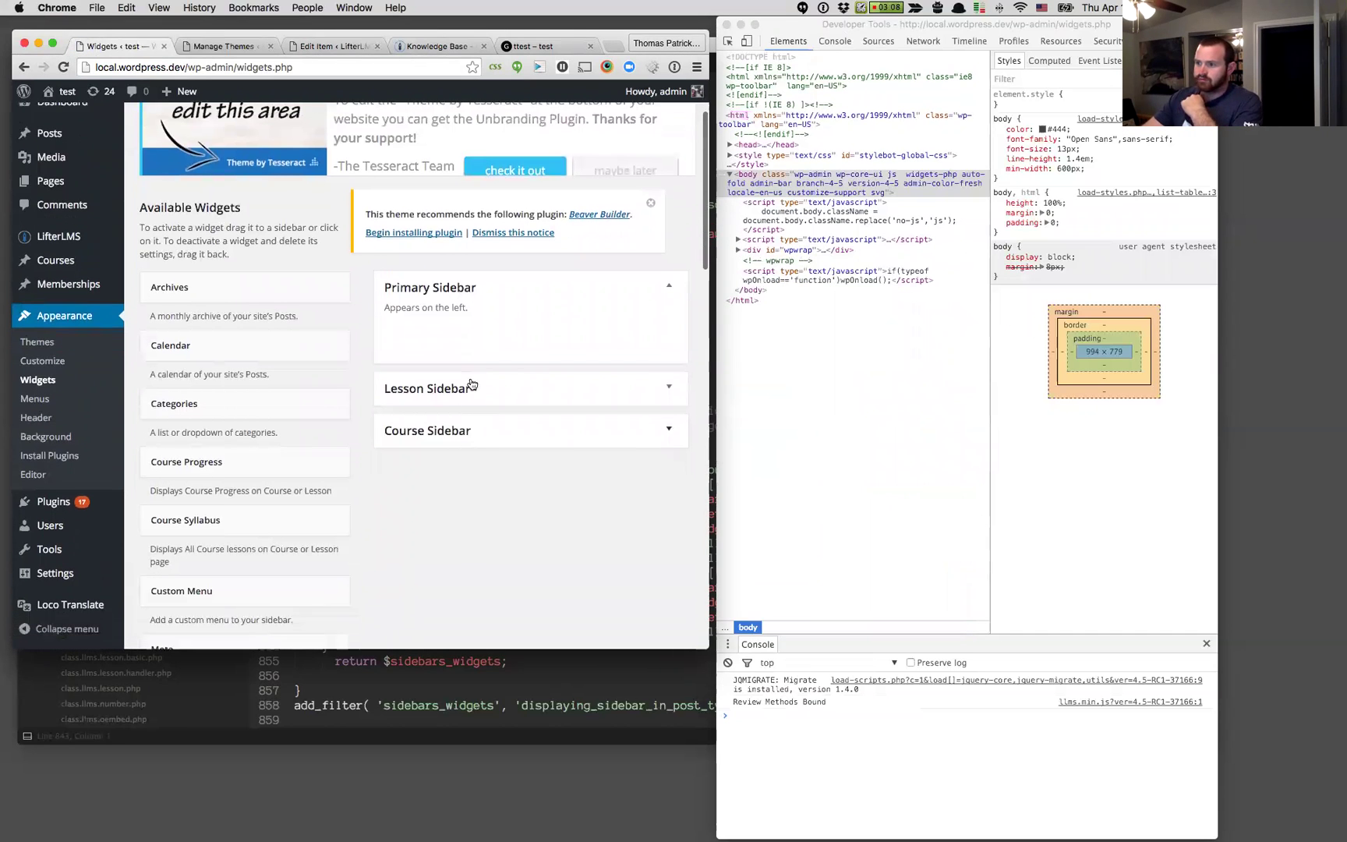
{"action": "right_click", "coordinate": [444, 294]}
{"action": "left_click", "coordinate": [471, 444]}
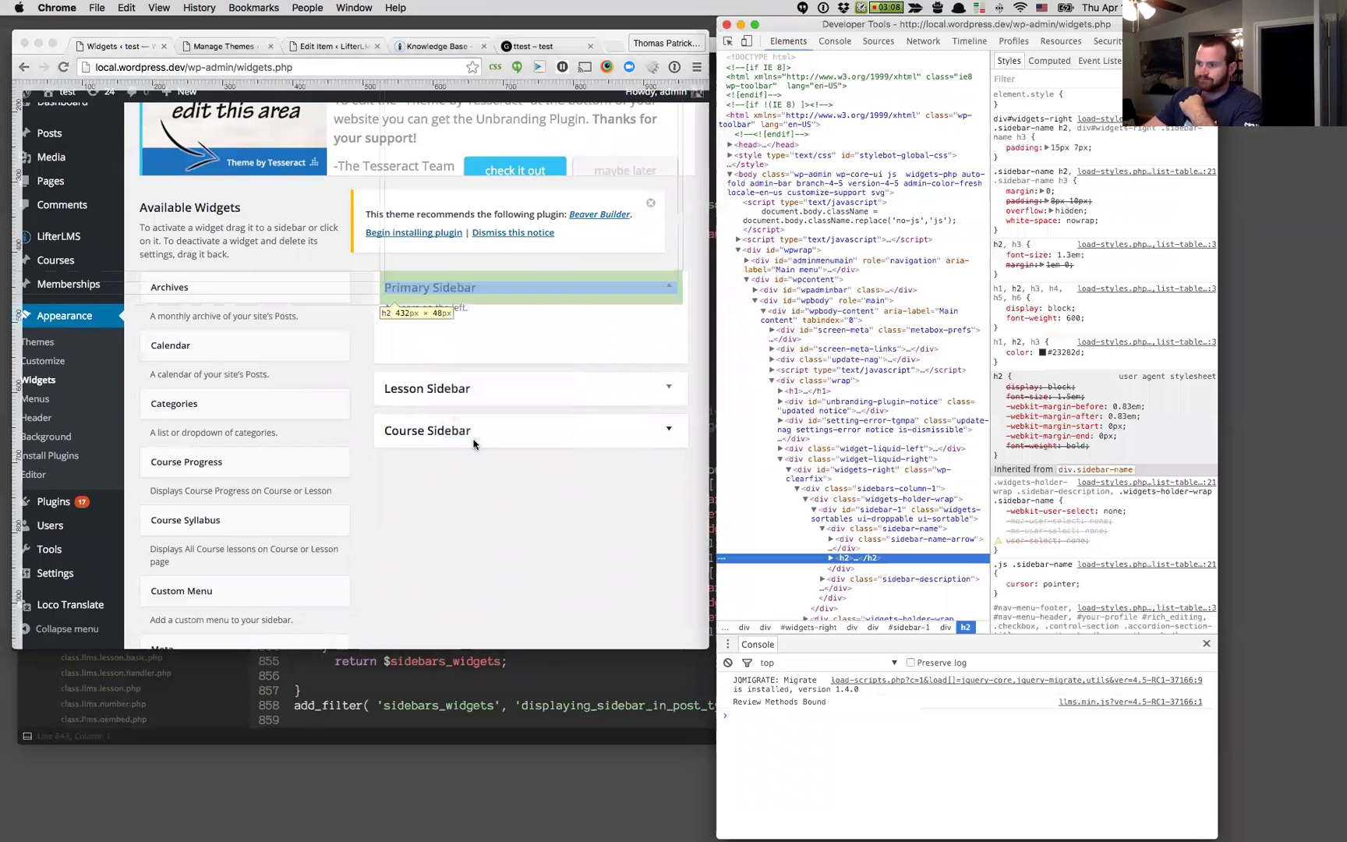
{"action": "left_click", "coordinate": [877, 509]}
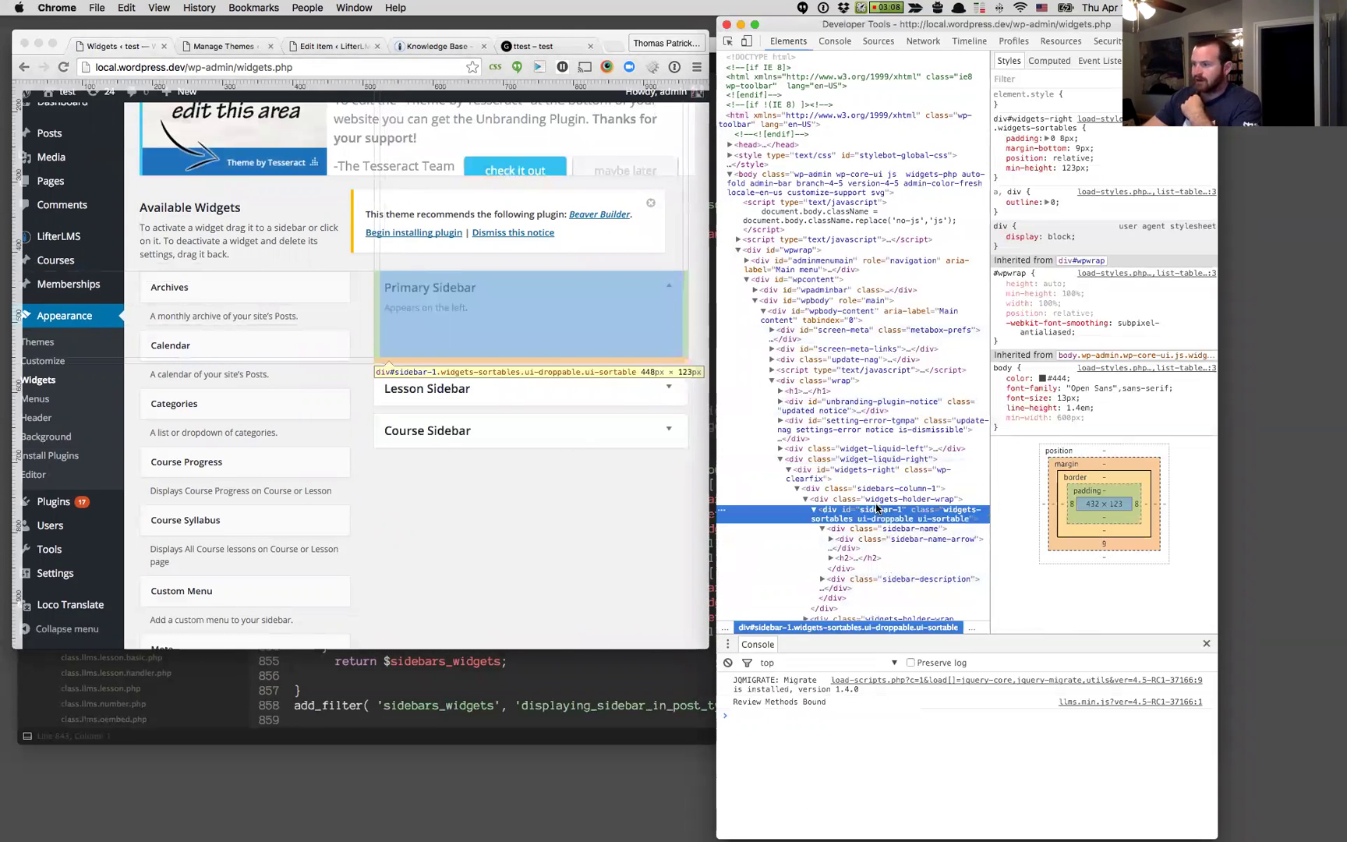
{"action": "double_click", "coordinate": [877, 509]}
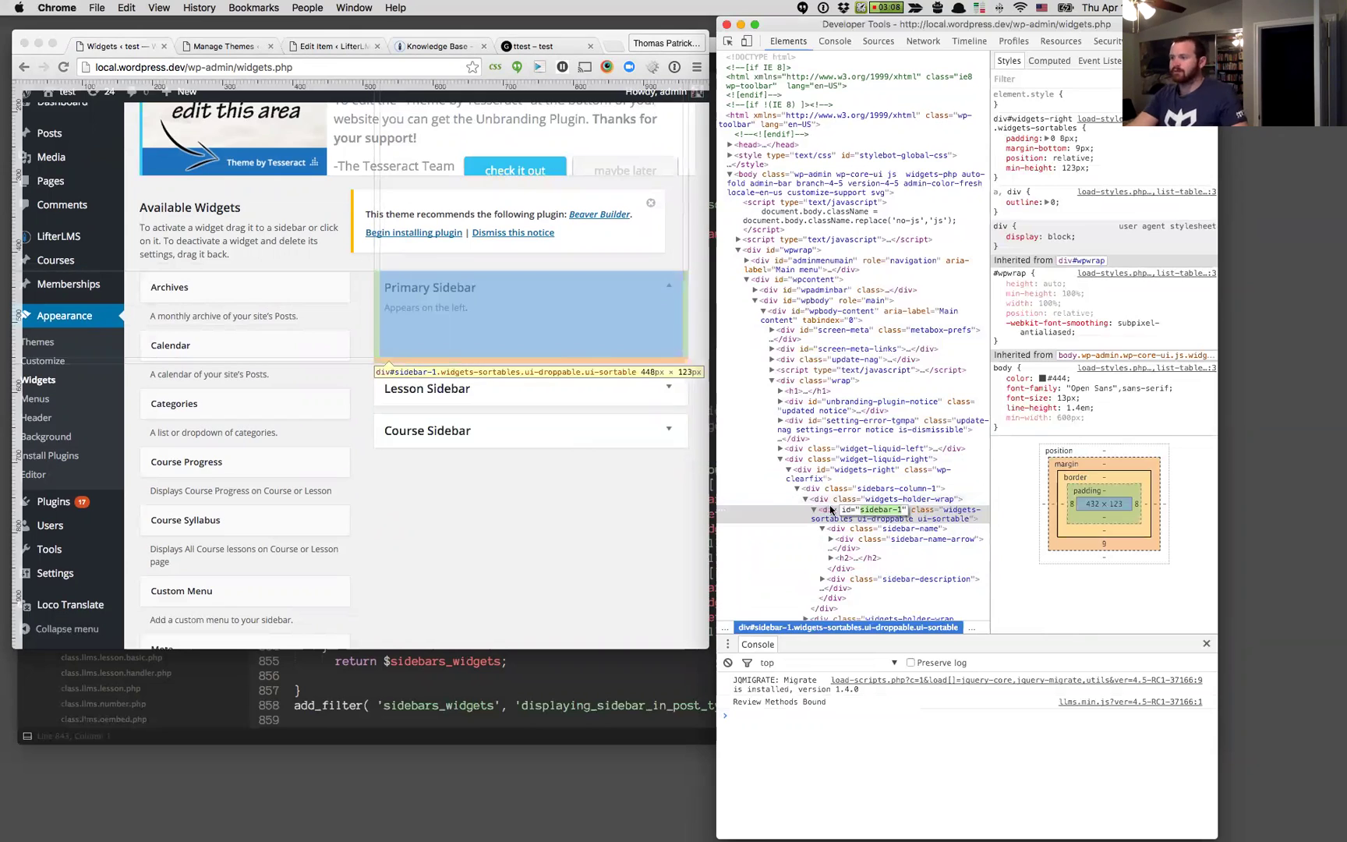
{"action": "key", "text": "Escape"}
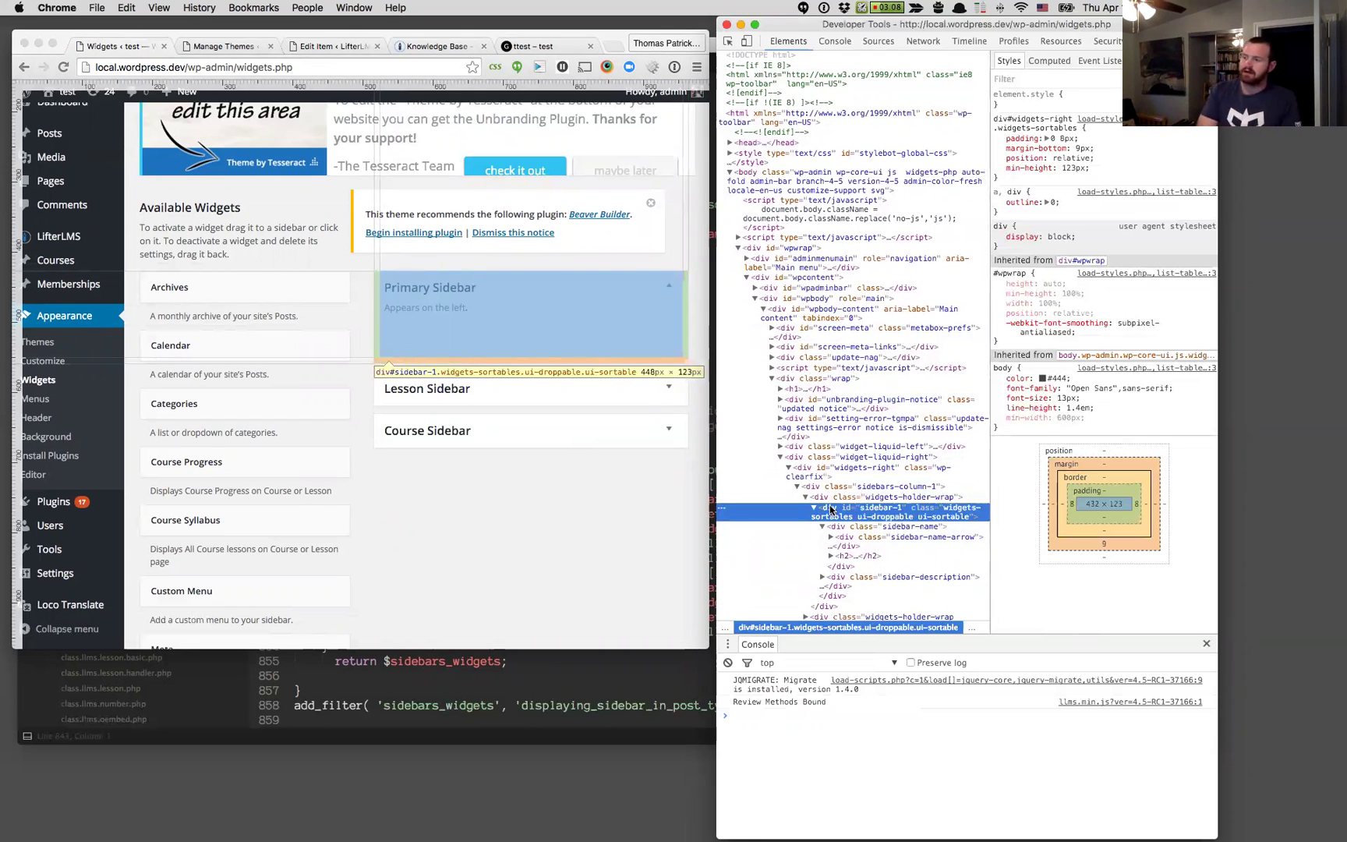